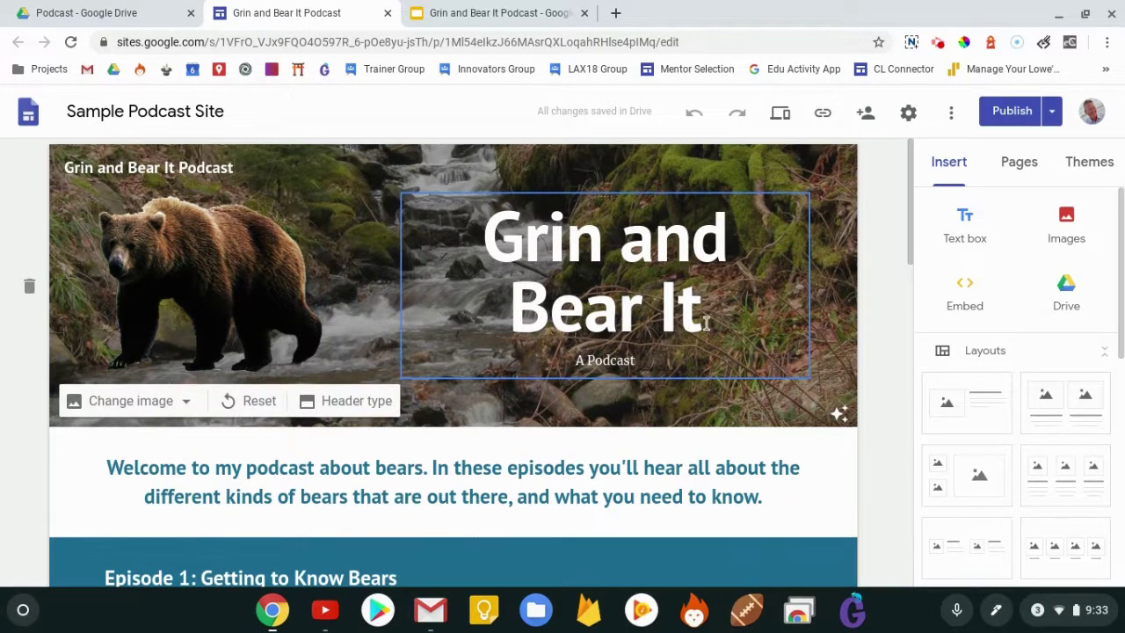
Look over the sample podcast site's episode sections and the Google Slides version of the Grin and Bear It podcast.
{"action": "scroll", "coordinate": [651, 403], "scroll_direction": "down", "scroll_amount": 8}
{"action": "scroll", "coordinate": [651, 402], "scroll_direction": "up", "scroll_amount": 3}
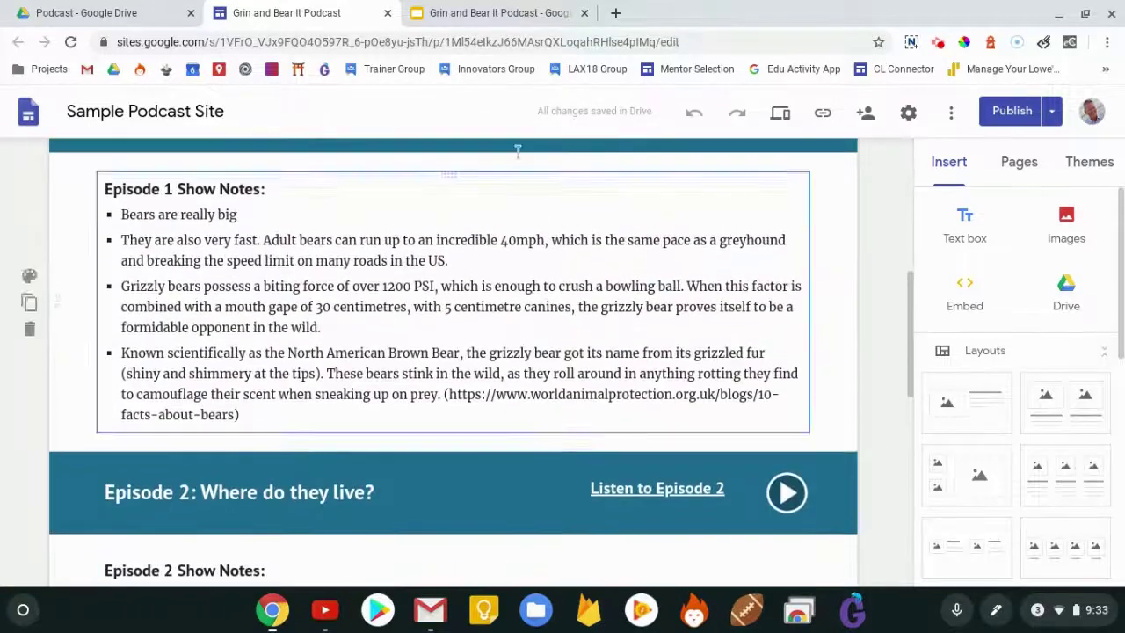
{"action": "left_click", "coordinate": [492, 13]}
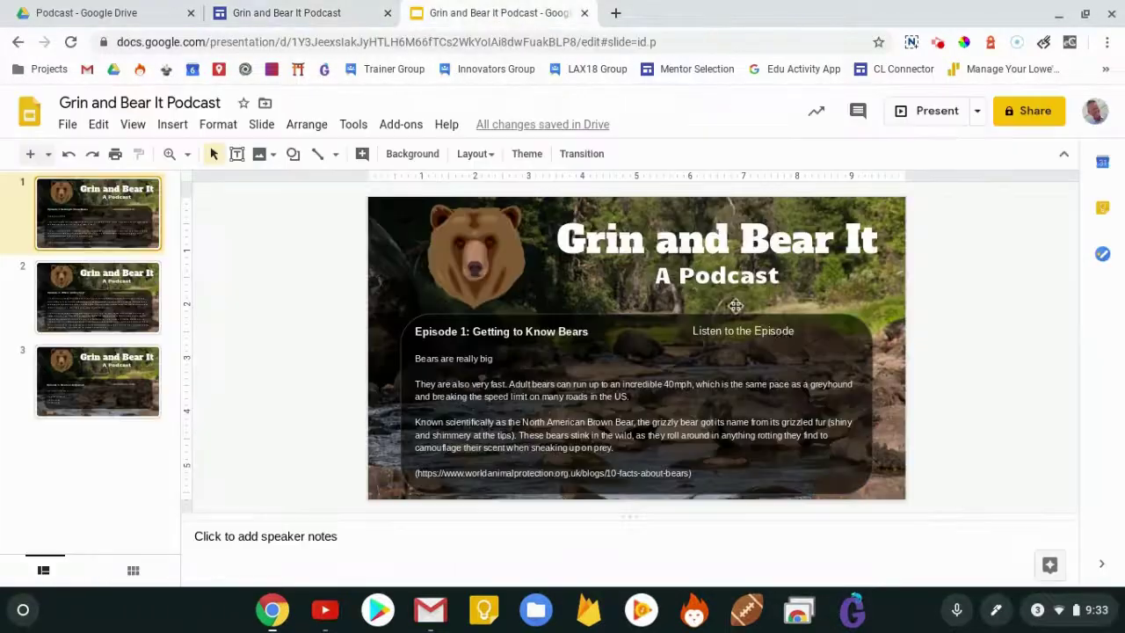
{"action": "left_click", "coordinate": [286, 16]}
{"action": "scroll", "coordinate": [538, 299], "scroll_direction": "up", "scroll_amount": 5}
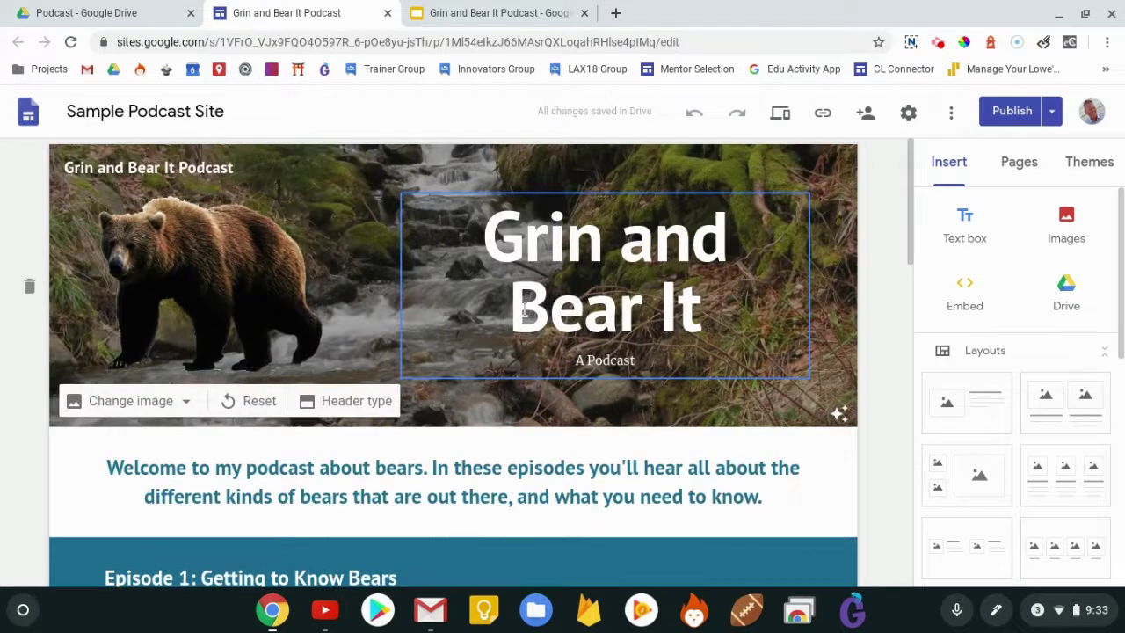
Open the Jan 14, 2019 9:14 AM recording from Screencastify's My Recordings and briefly play it with the sound on.
{"action": "left_click", "coordinate": [938, 43]}
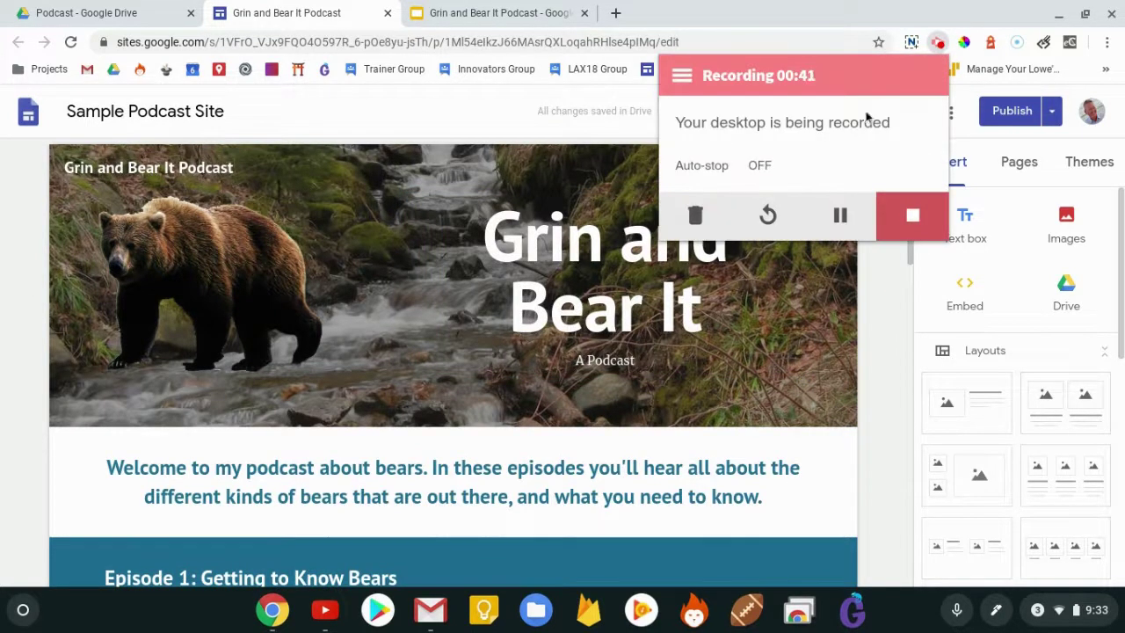
{"action": "left_click", "coordinate": [683, 78]}
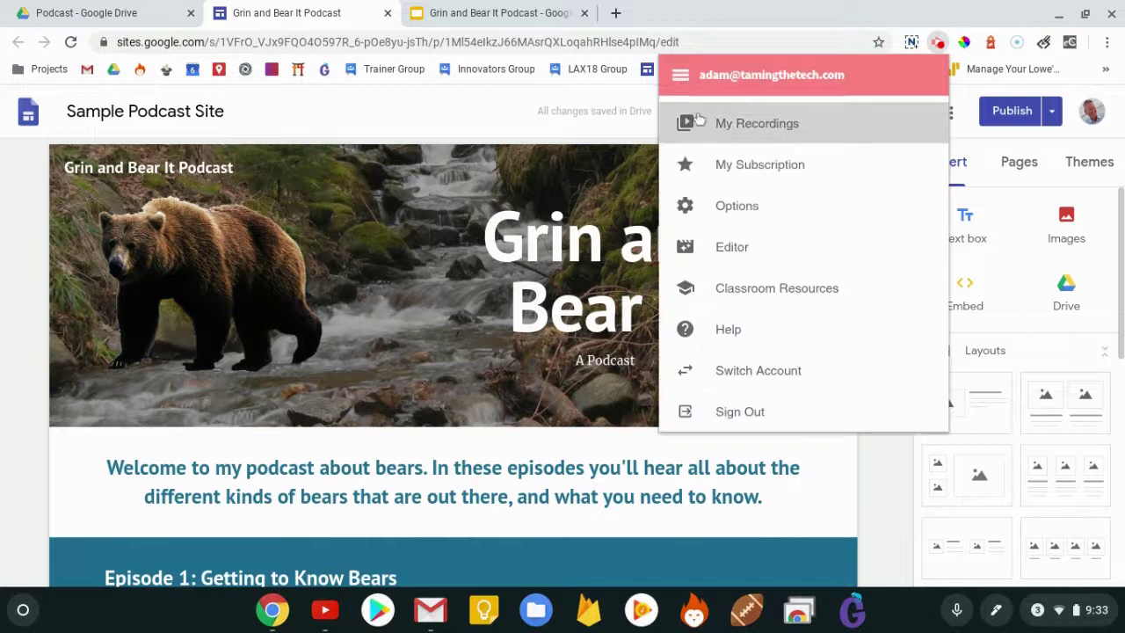
{"action": "left_click", "coordinate": [734, 124]}
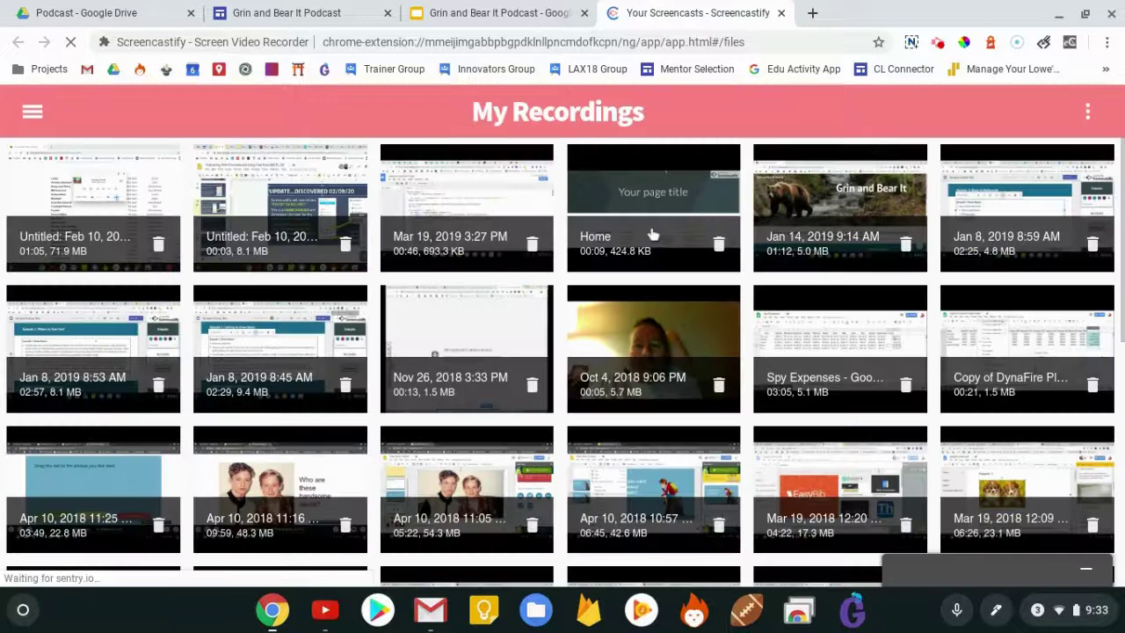
{"action": "left_click", "coordinate": [789, 202]}
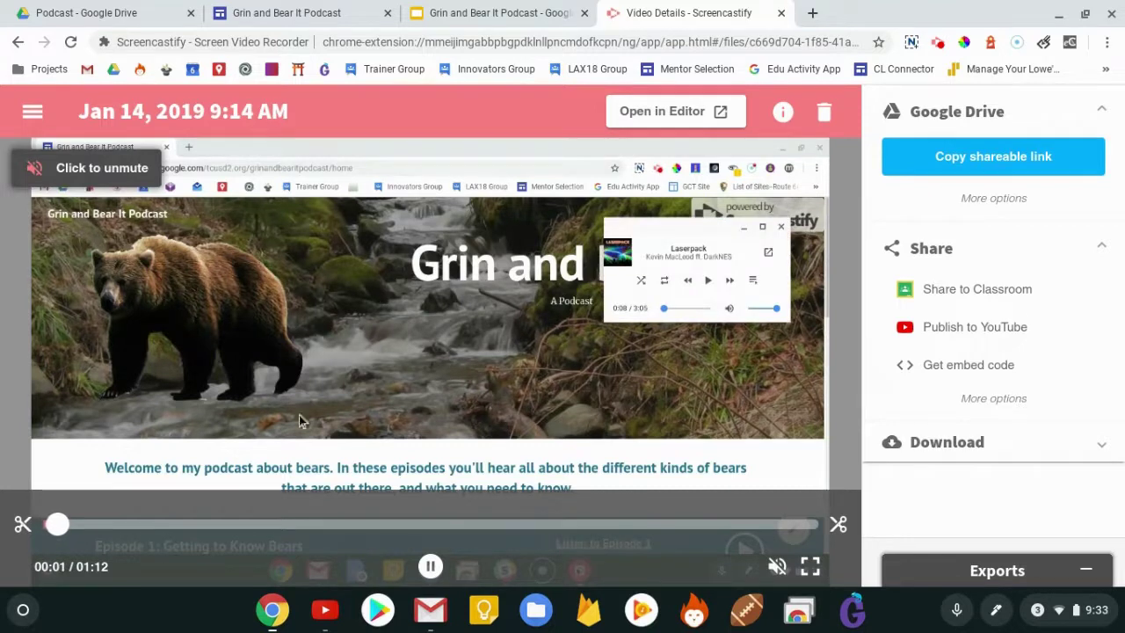
{"action": "left_click", "coordinate": [85, 169]}
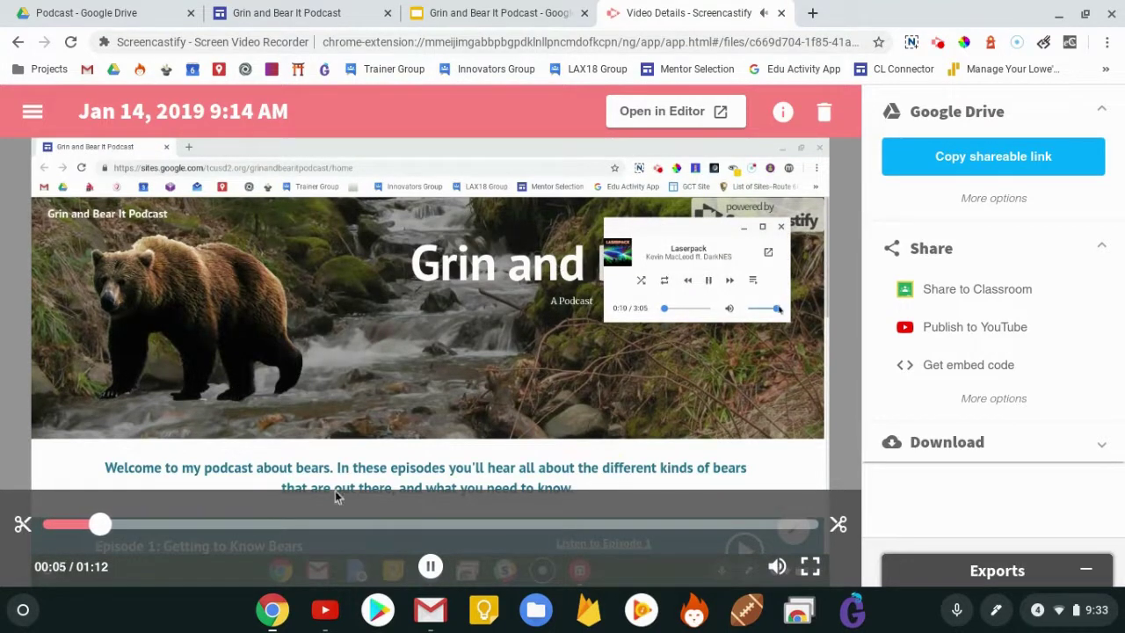
{"action": "left_click", "coordinate": [431, 567]}
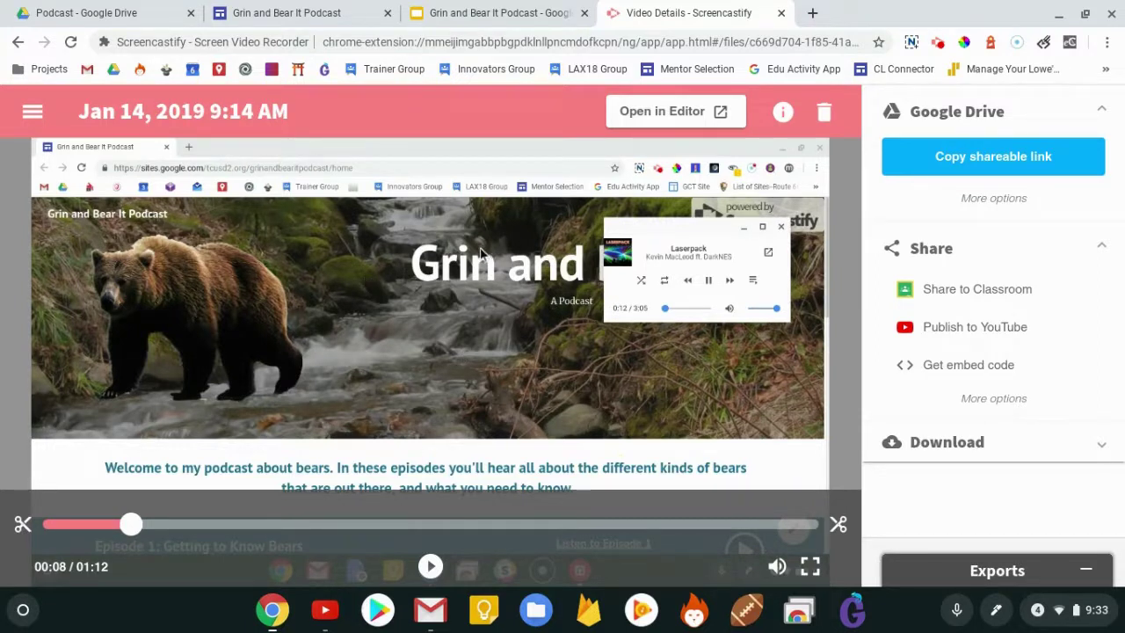
Export only the audio of the recording and download it as an MP3.
{"action": "left_click", "coordinate": [1090, 453]}
{"action": "scroll", "coordinate": [1046, 246], "scroll_direction": "down", "scroll_amount": 1}
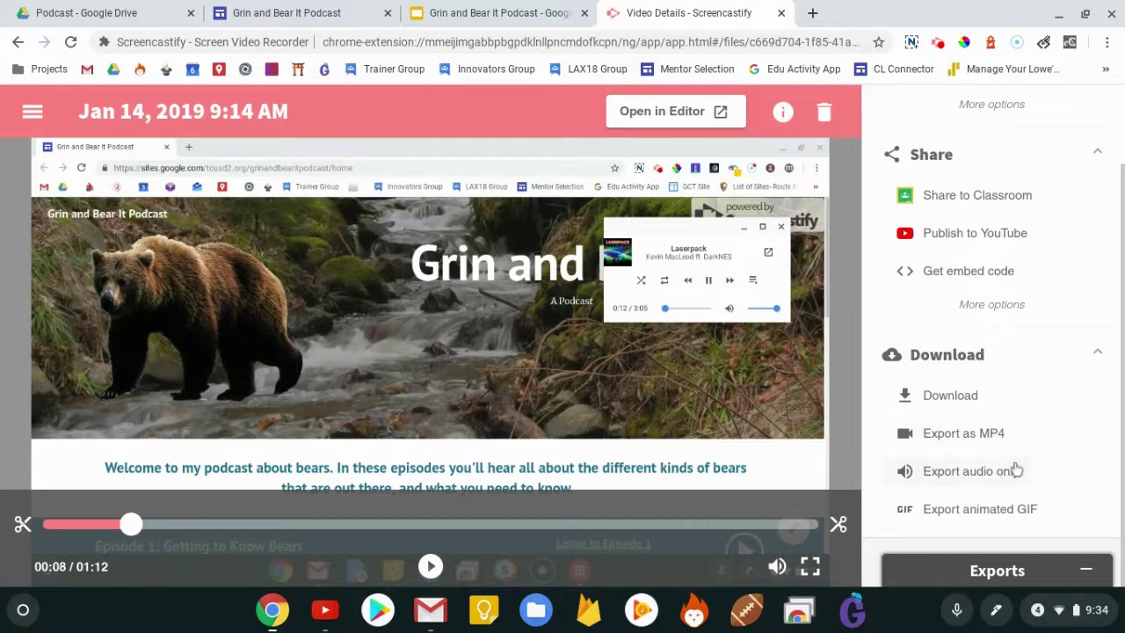
{"action": "left_click", "coordinate": [954, 472]}
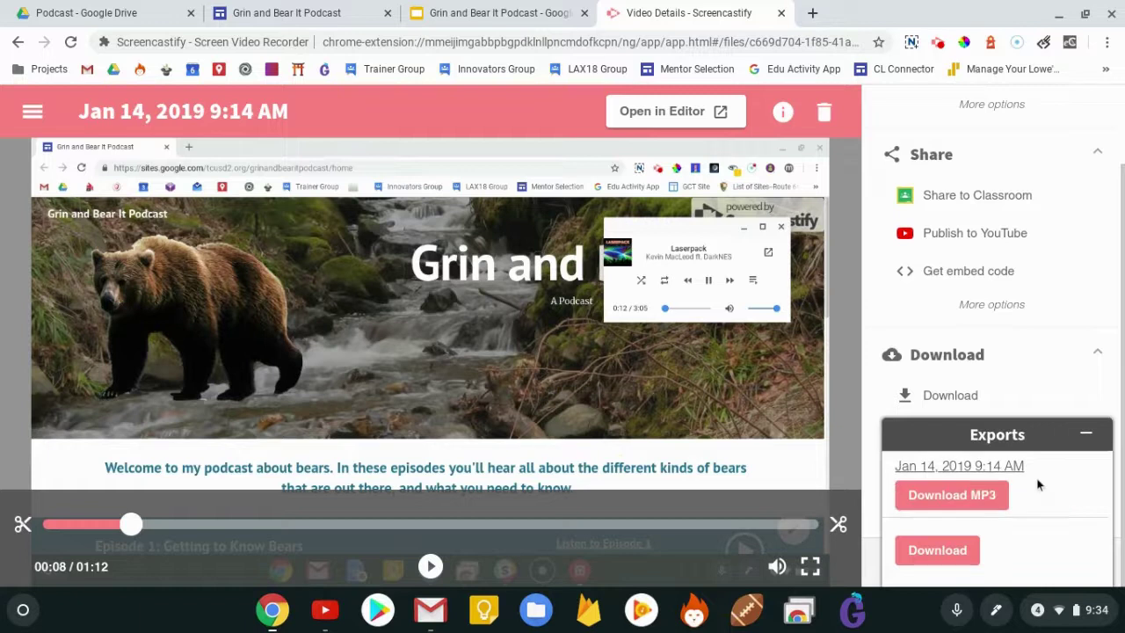
{"action": "left_click", "coordinate": [964, 495]}
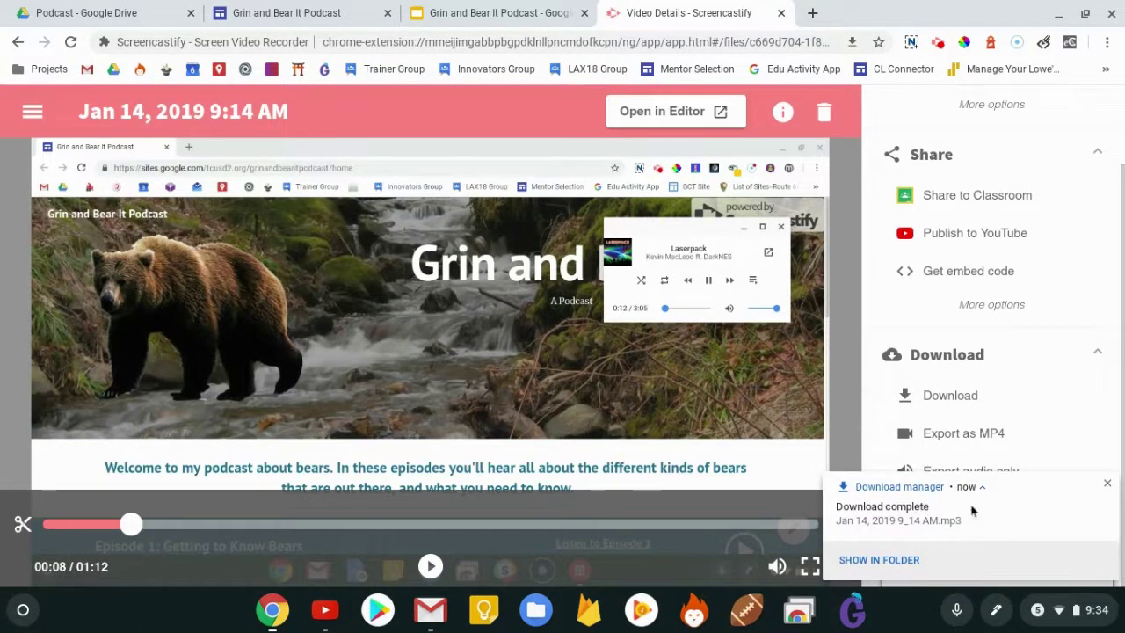
Switch to the Files app and rename the downloaded MP3 in Downloads as Episode1.mp3.
{"action": "left_click", "coordinate": [537, 610]}
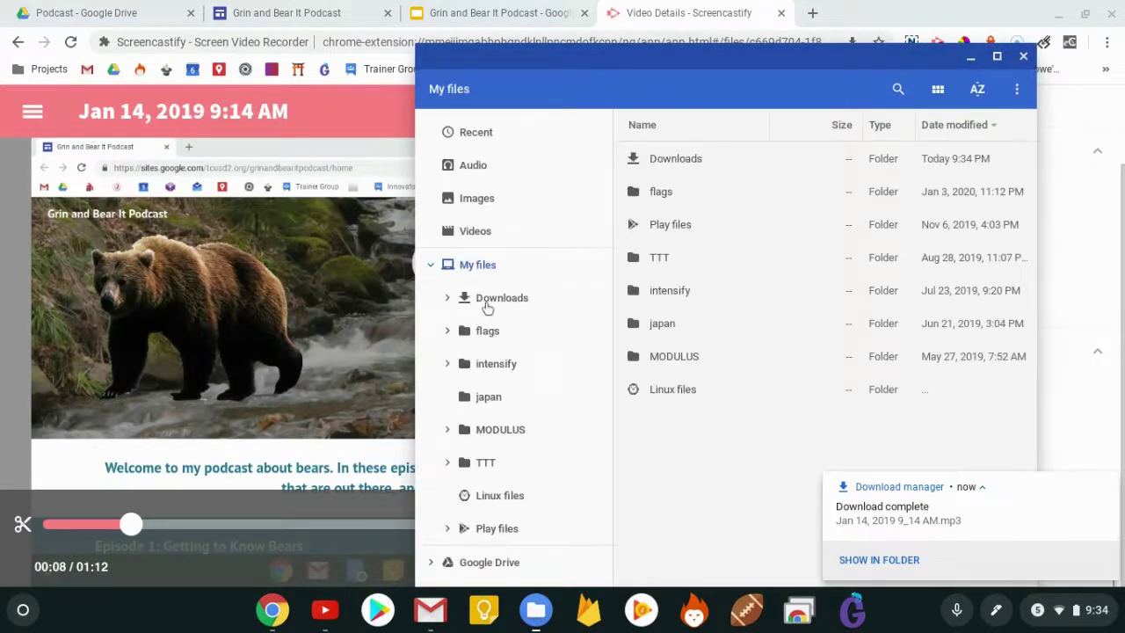
{"action": "left_click", "coordinate": [489, 300]}
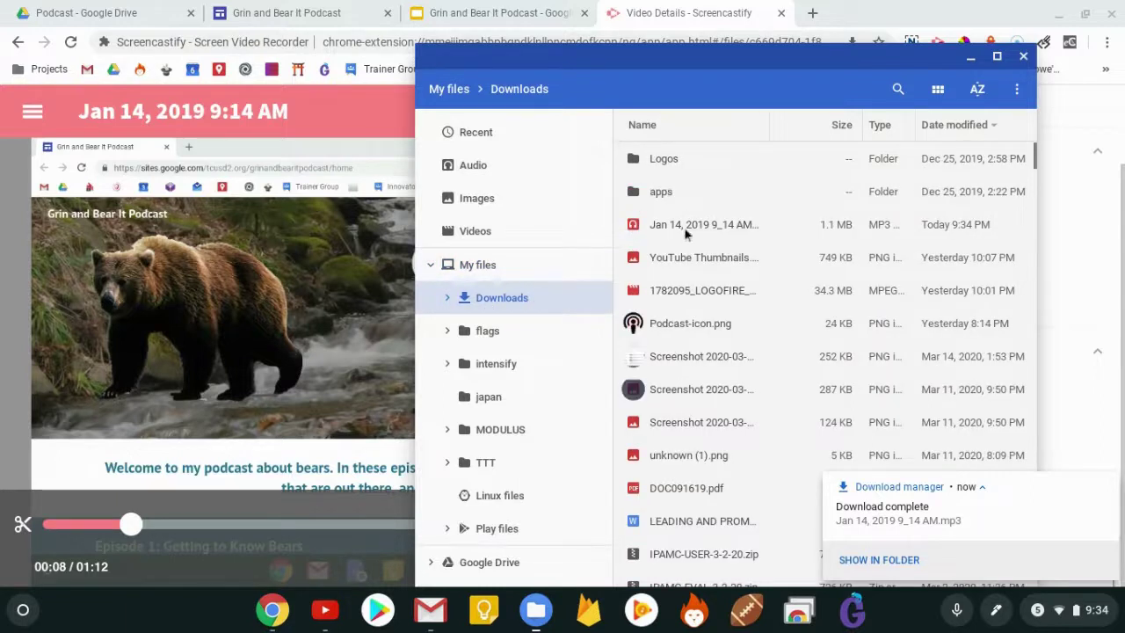
{"action": "left_click", "coordinate": [704, 231]}
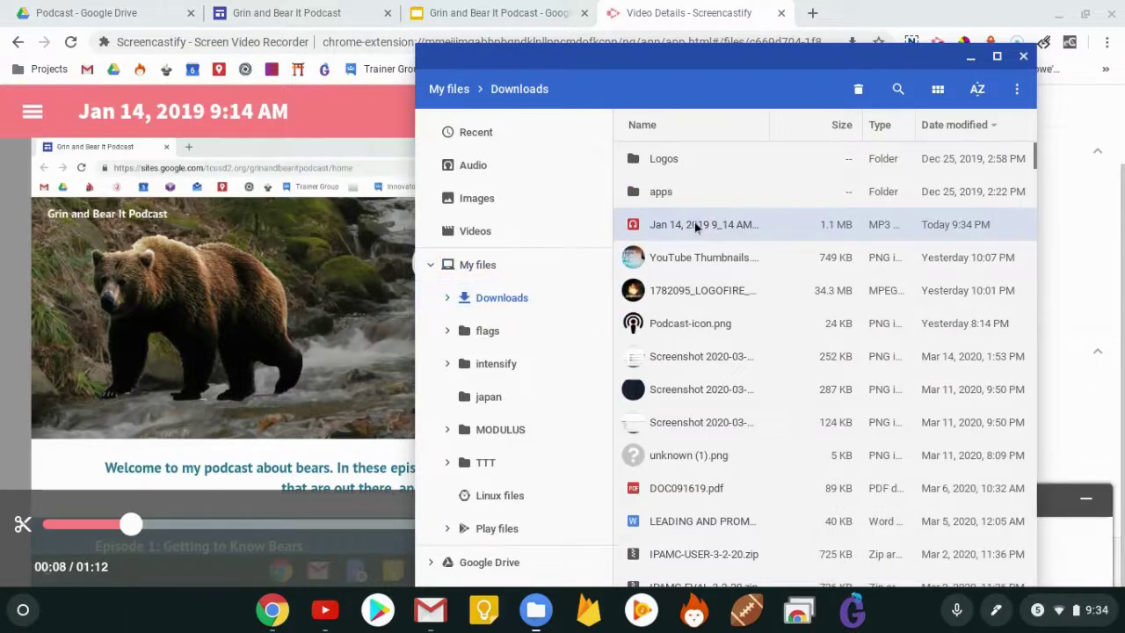
{"action": "right_click", "coordinate": [700, 229]}
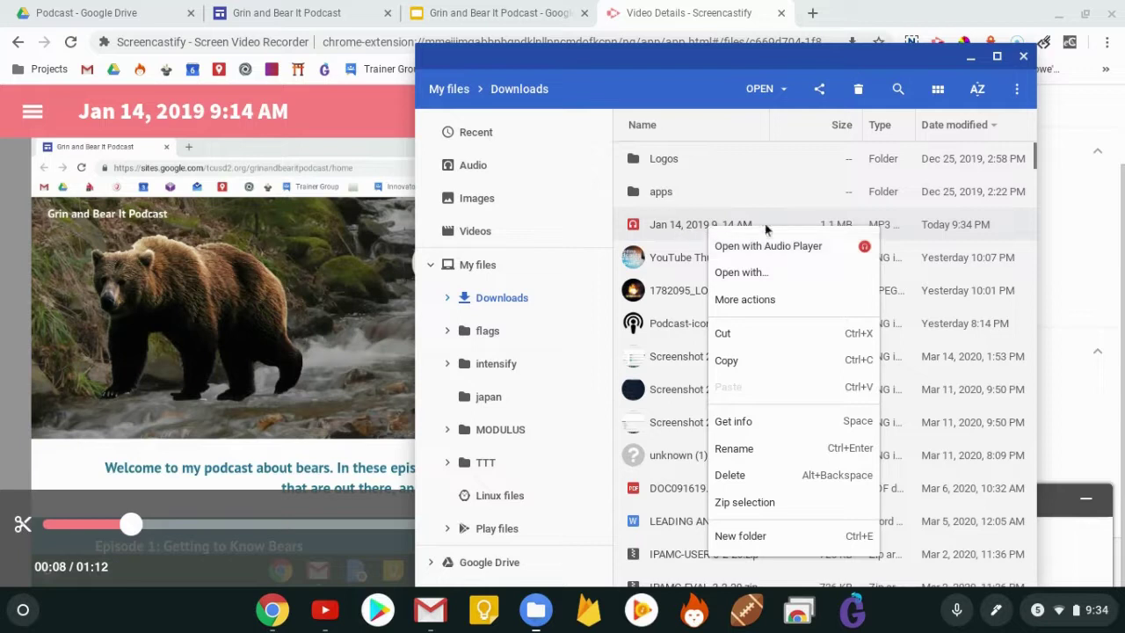
{"action": "left_click", "coordinate": [763, 449]}
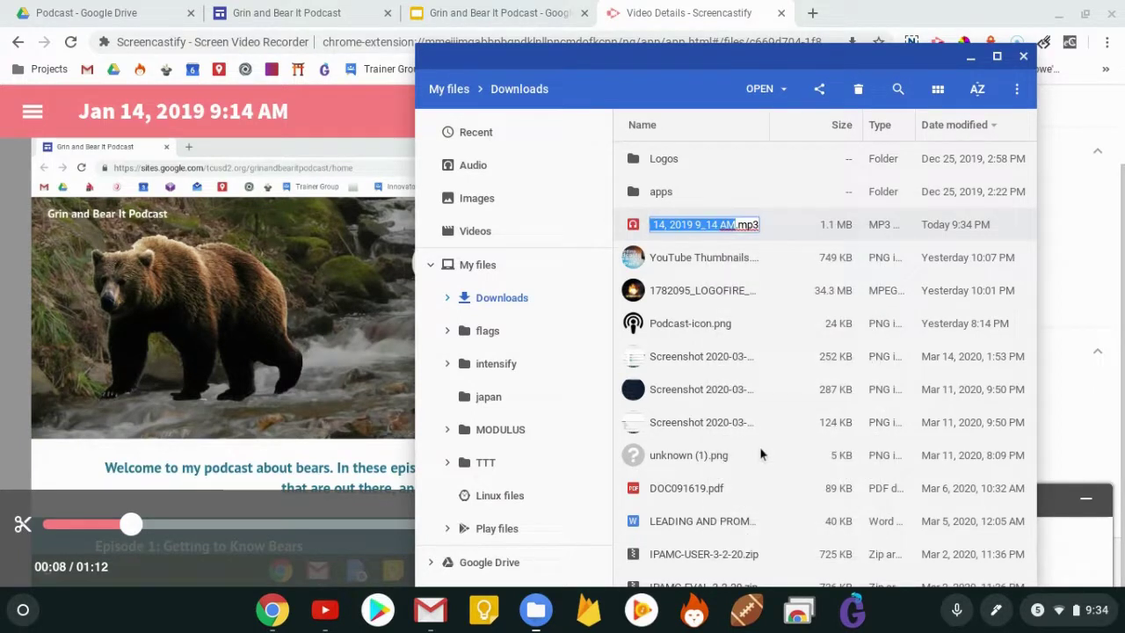
{"action": "type", "text": "Episode1"}
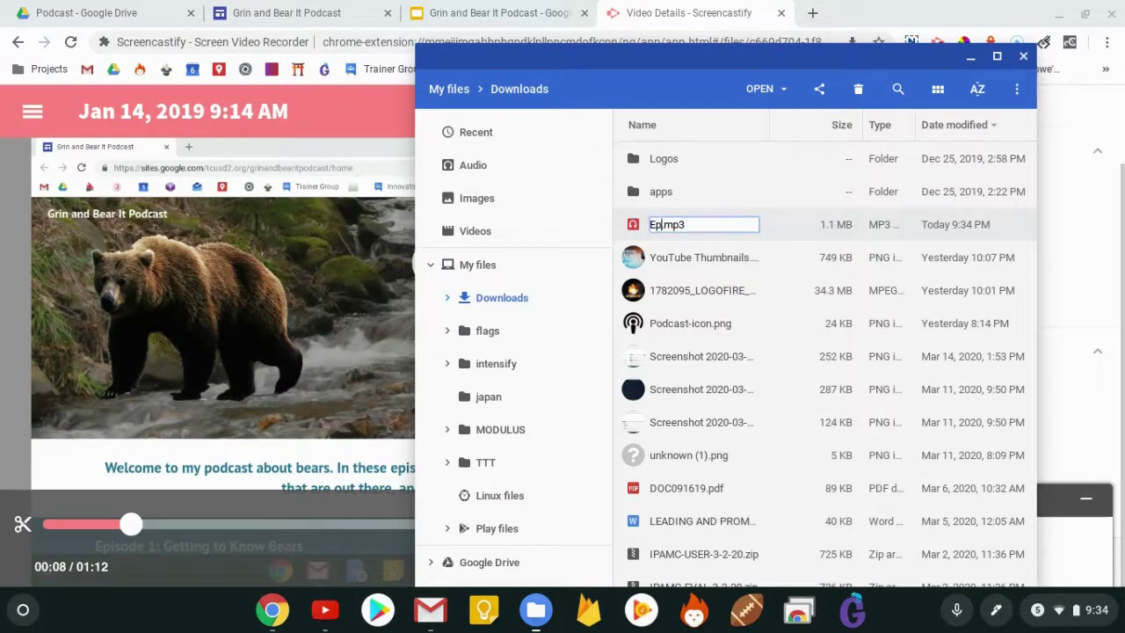
{"action": "key", "text": "Return"}
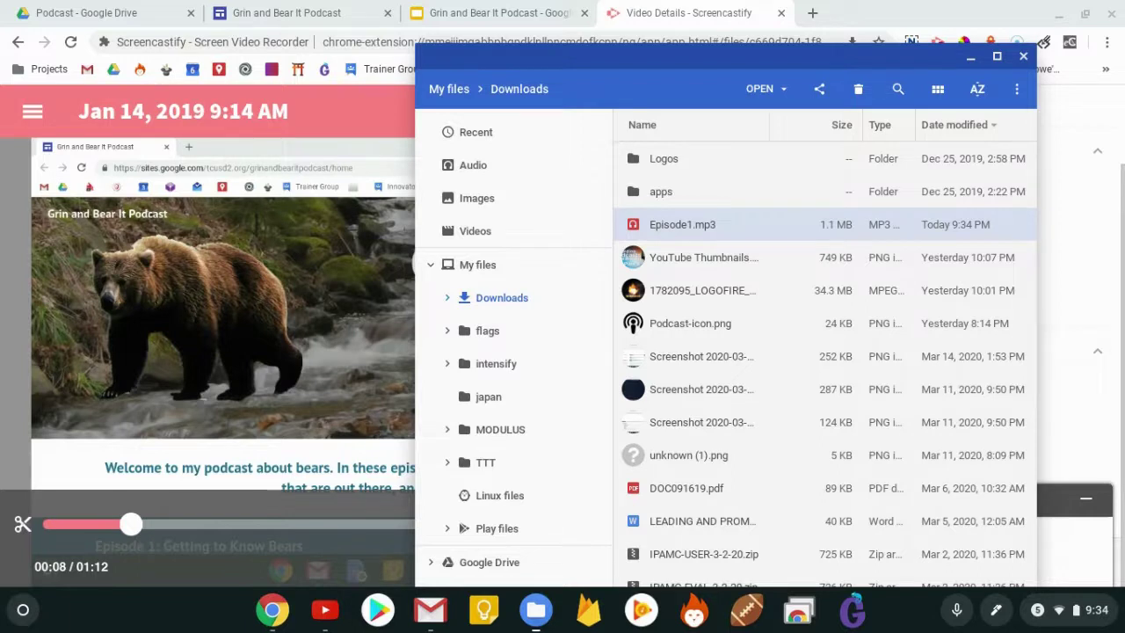
Switch to Google Drive and open the Podcast folder from My Drive.
{"action": "left_click", "coordinate": [102, 16]}
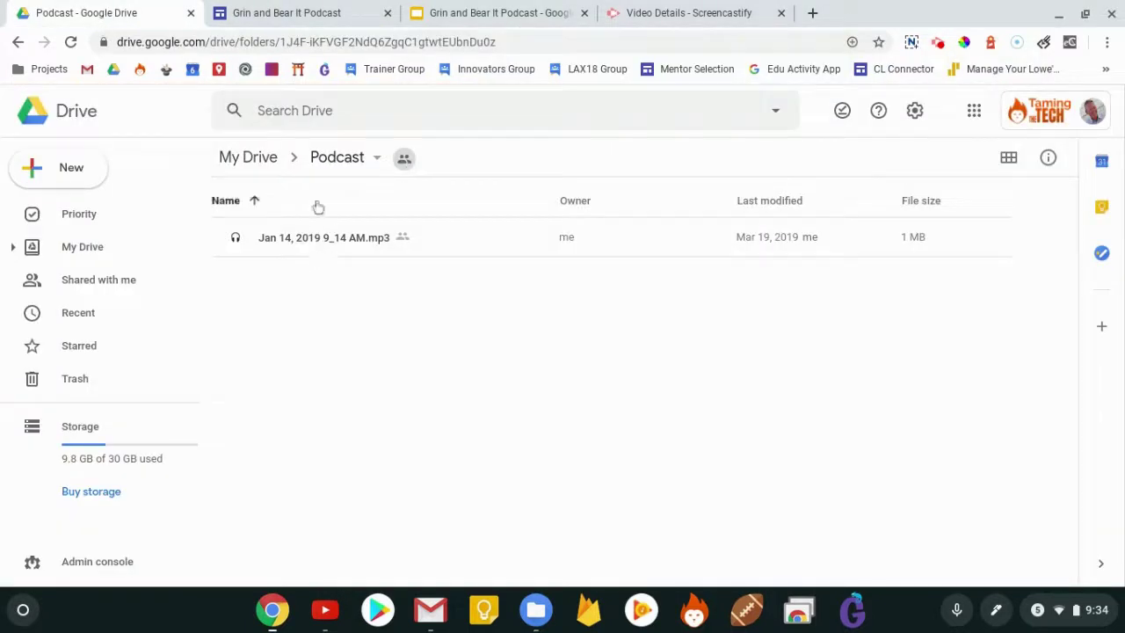
{"action": "left_click", "coordinate": [250, 161]}
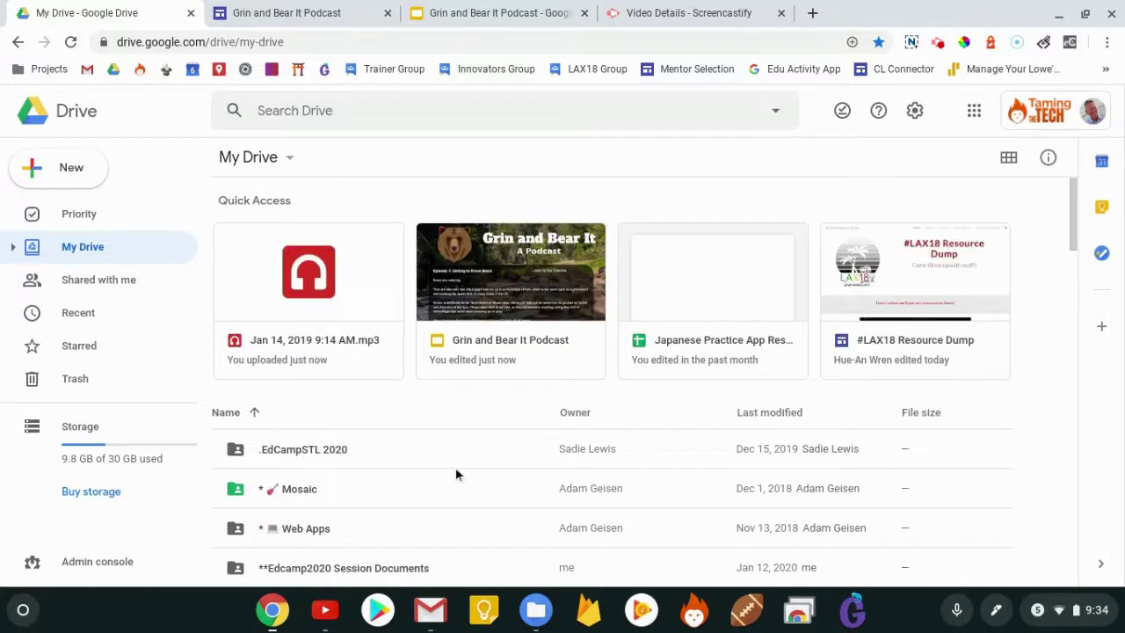
{"action": "scroll", "coordinate": [466, 459], "scroll_direction": "down", "scroll_amount": 2}
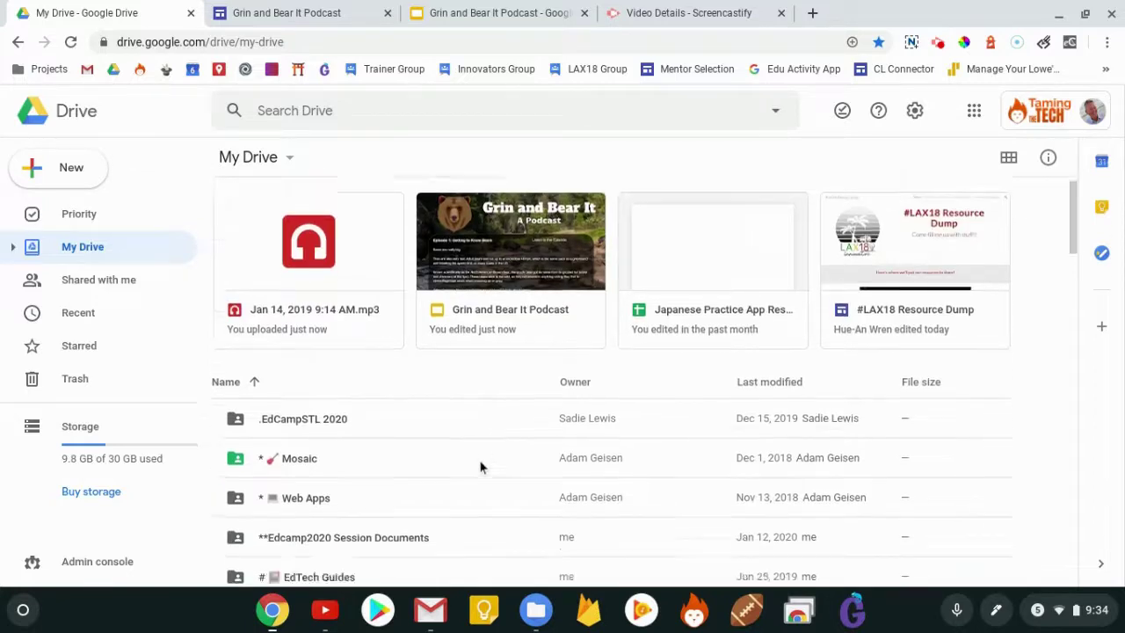
{"action": "scroll", "coordinate": [474, 468], "scroll_direction": "down", "scroll_amount": 15}
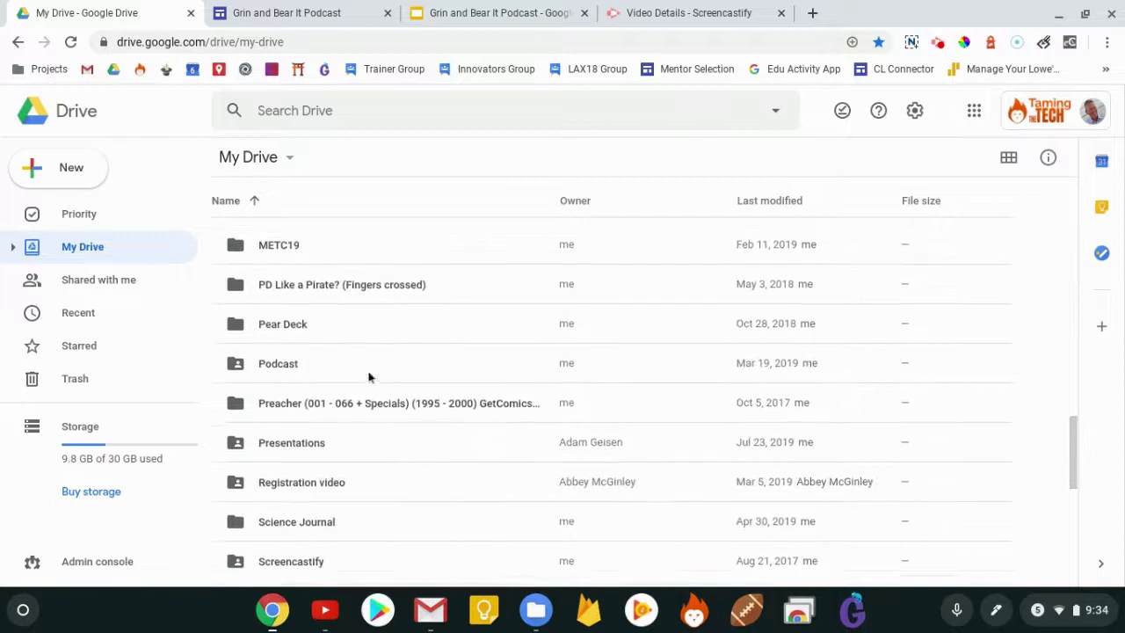
{"action": "double_click", "coordinate": [357, 369]}
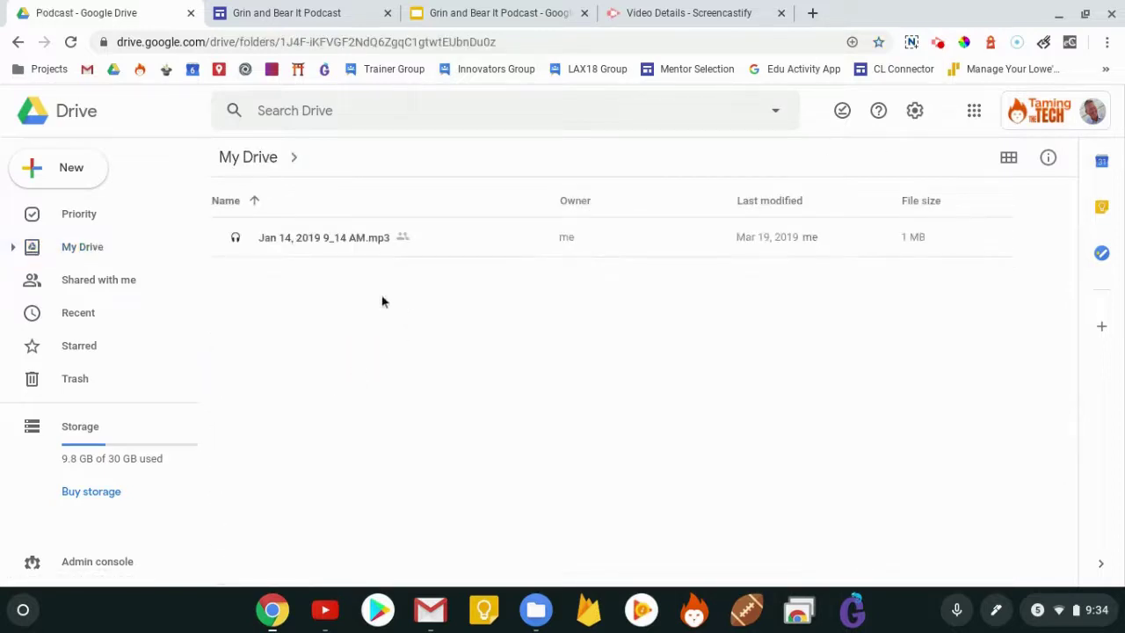
Upload Episode1.mp3 from Downloads into the Podcast folder.
{"action": "left_click", "coordinate": [59, 167]}
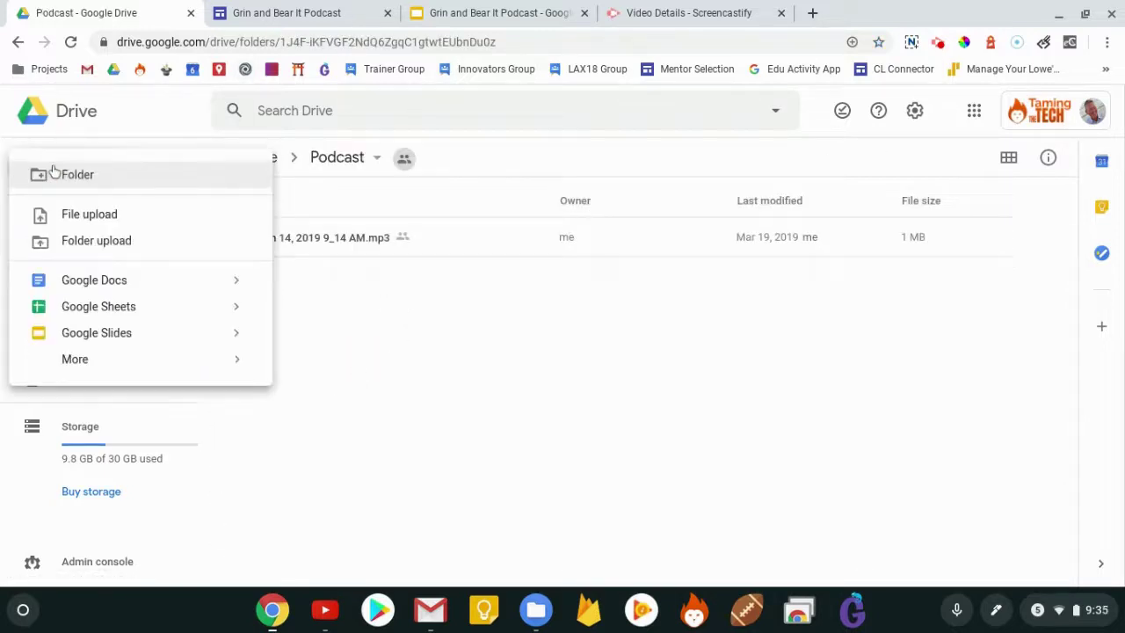
{"action": "left_click", "coordinate": [71, 219]}
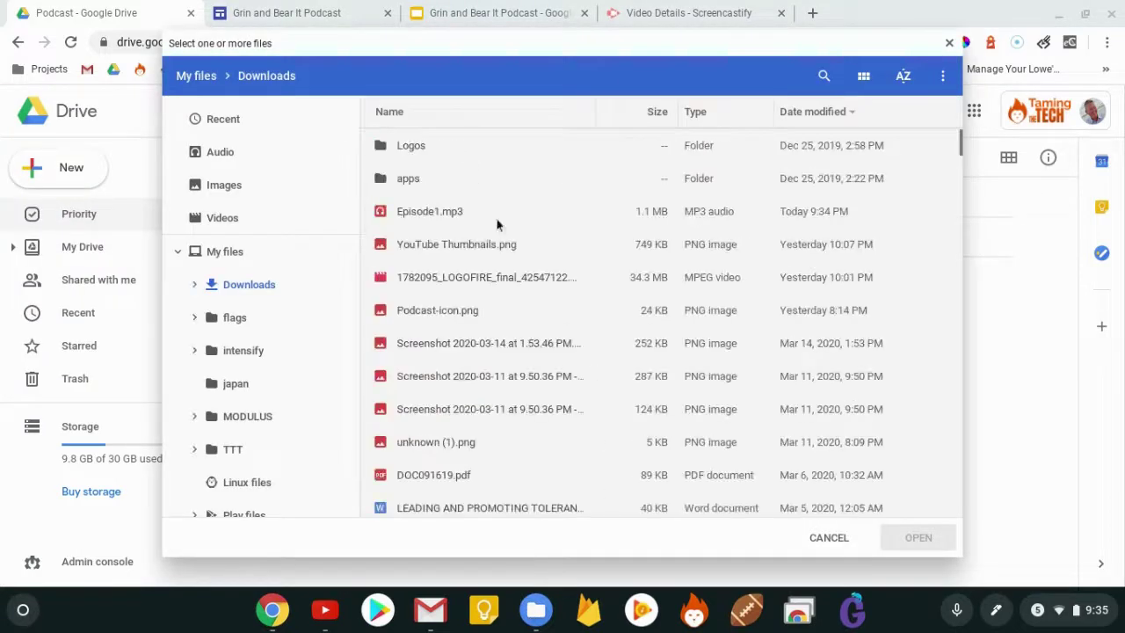
{"action": "left_click", "coordinate": [423, 208]}
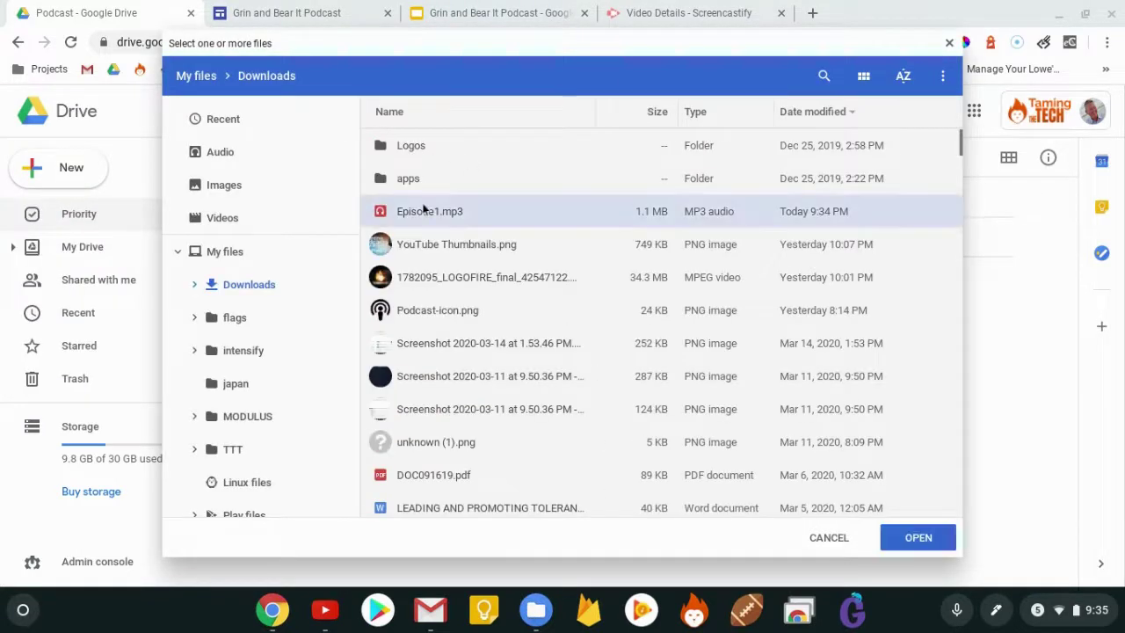
{"action": "left_click", "coordinate": [914, 538]}
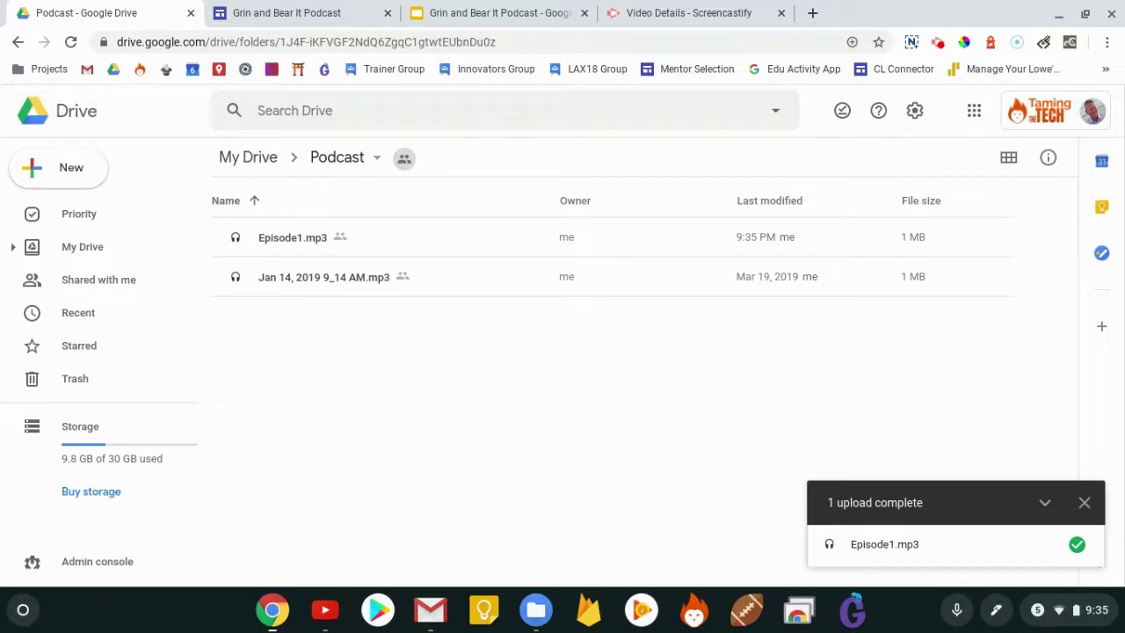
Set link sharing for Episode1.mp3 to "On - Anyone with the link" in its advanced sharing settings and save it.
{"action": "right_click", "coordinate": [373, 234]}
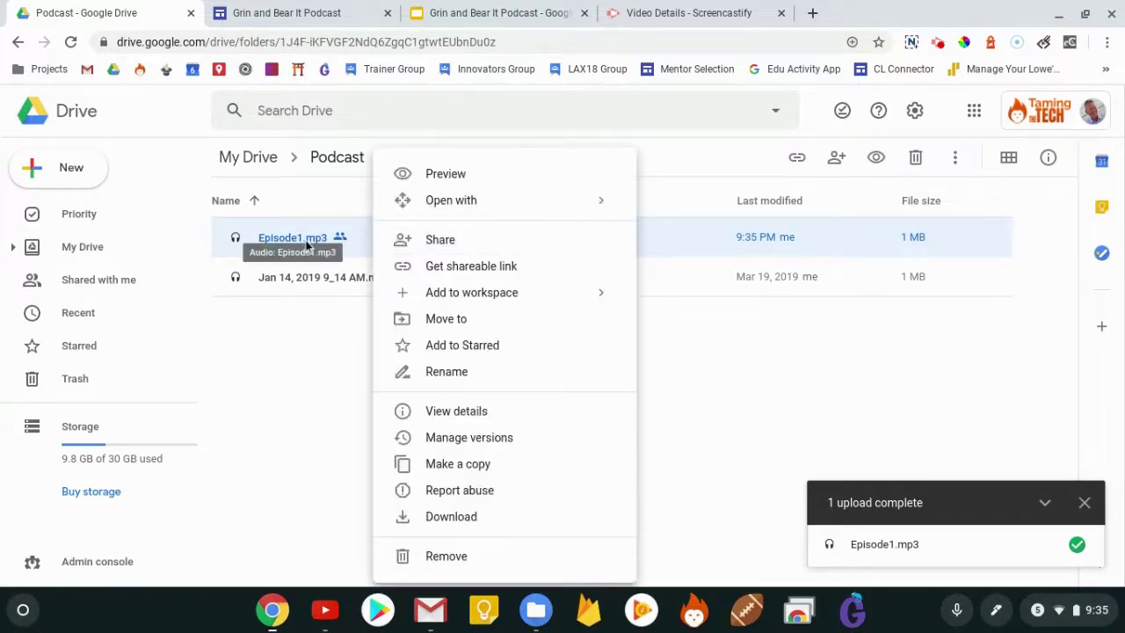
{"action": "left_click", "coordinate": [442, 240]}
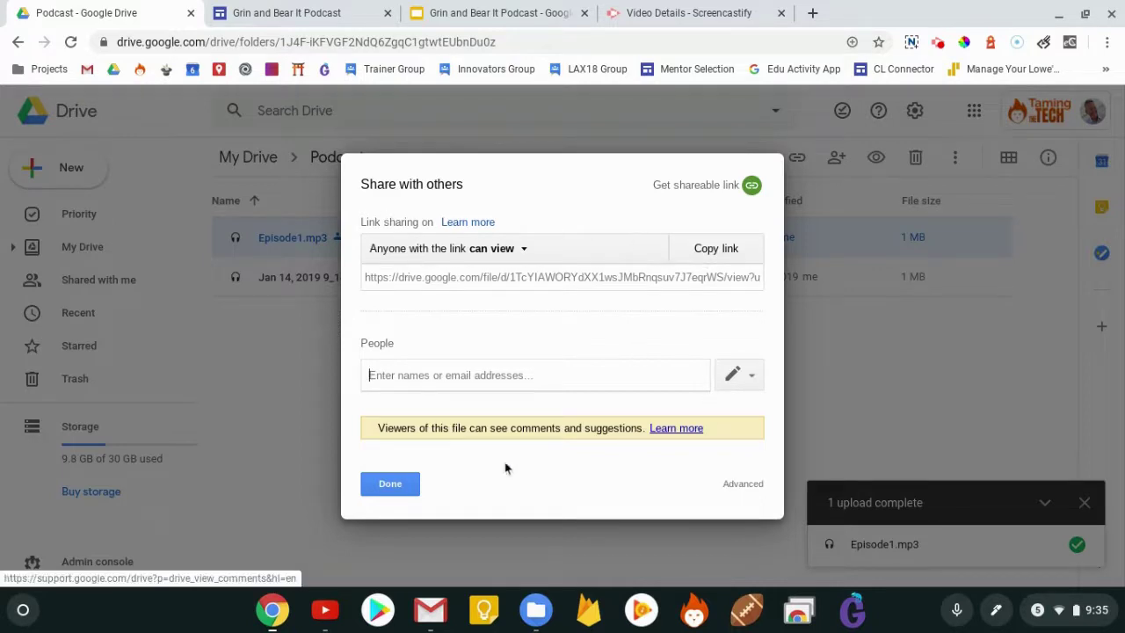
{"action": "left_click", "coordinate": [734, 481]}
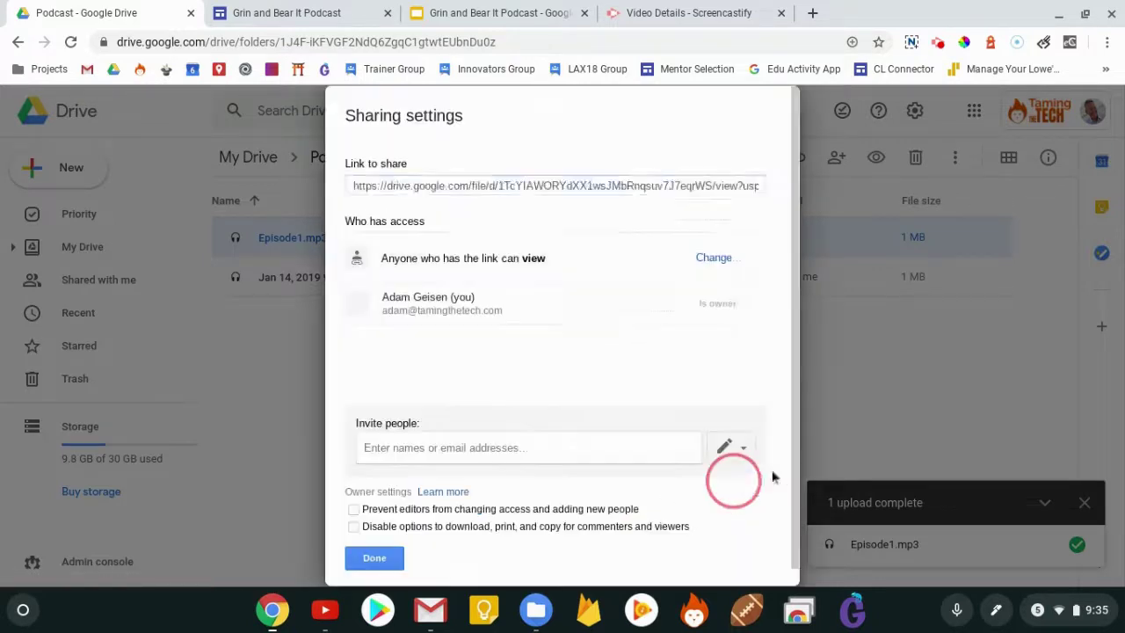
{"action": "left_click", "coordinate": [726, 260]}
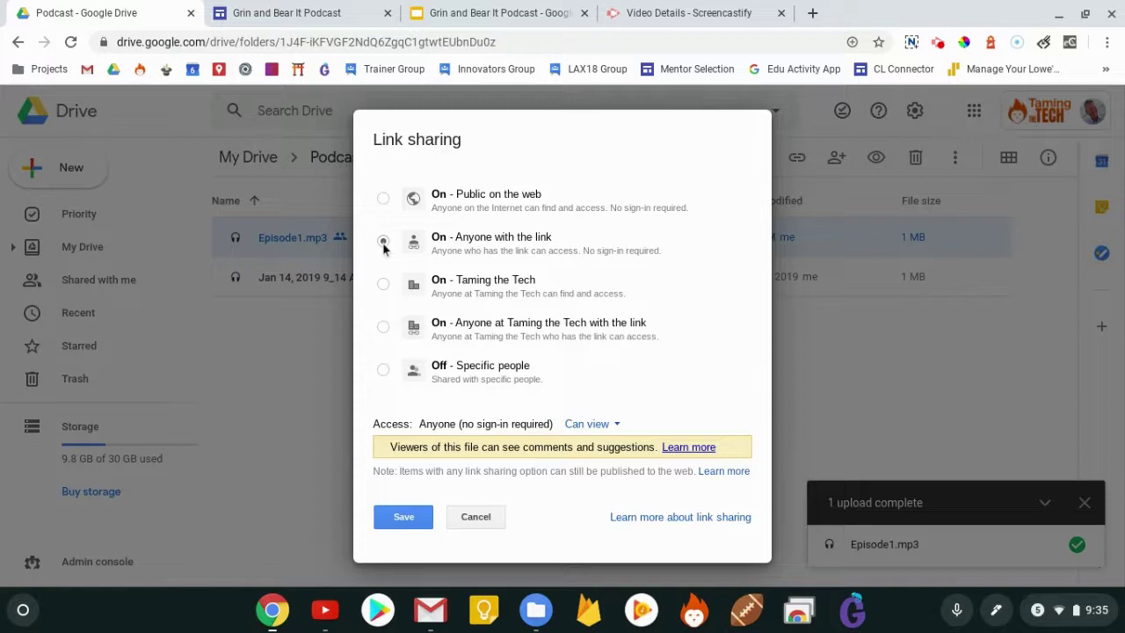
{"action": "left_click", "coordinate": [384, 286]}
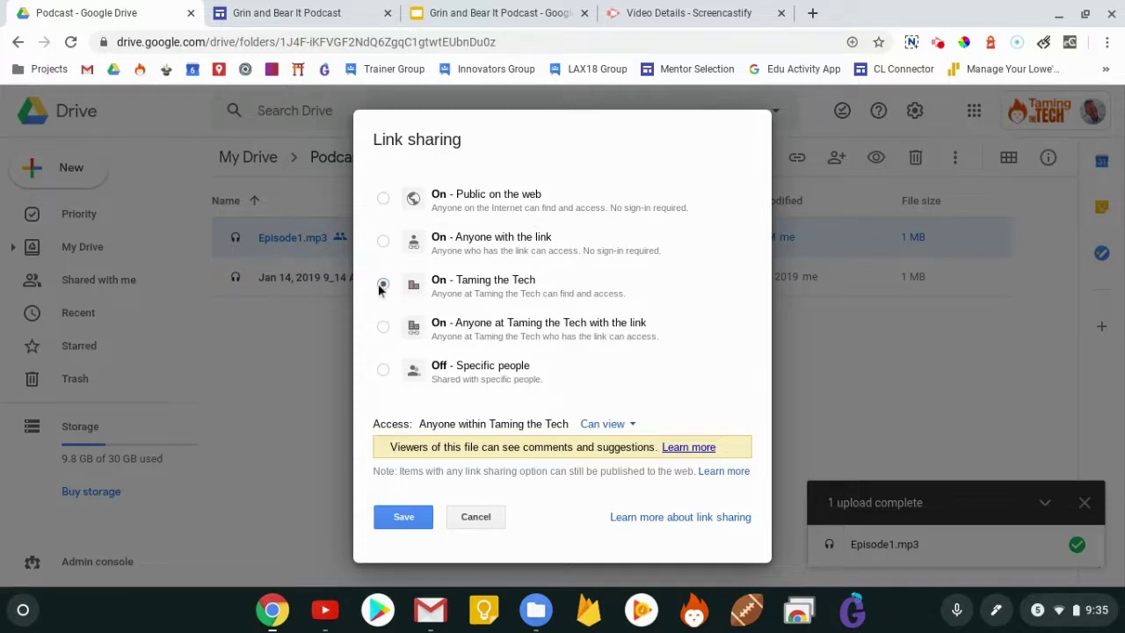
{"action": "left_click", "coordinate": [383, 242]}
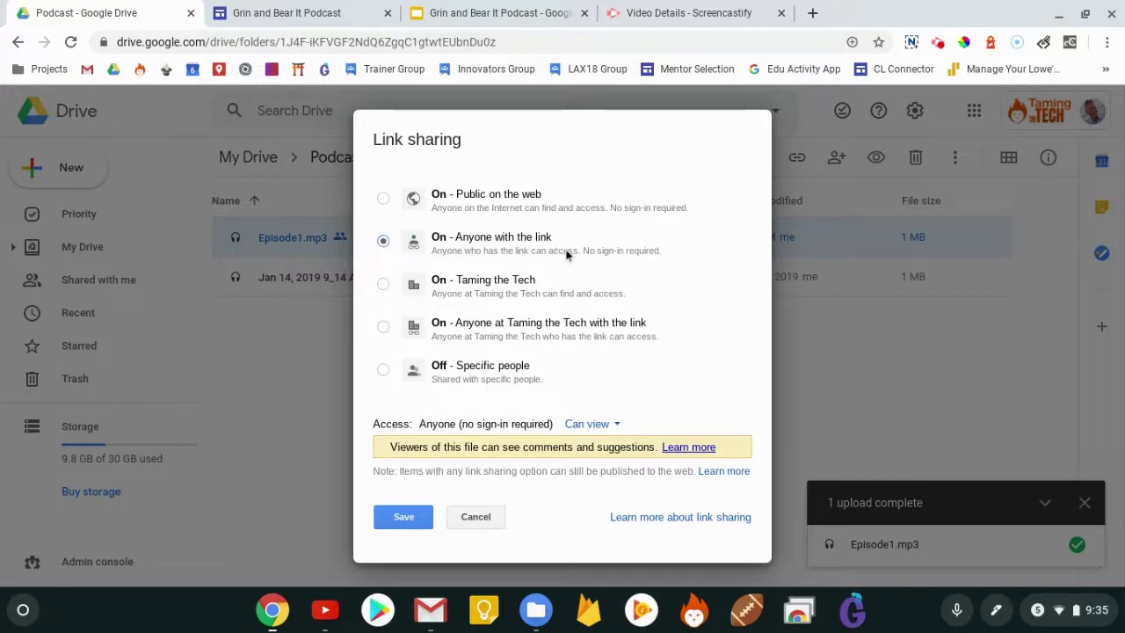
{"action": "left_click", "coordinate": [404, 519]}
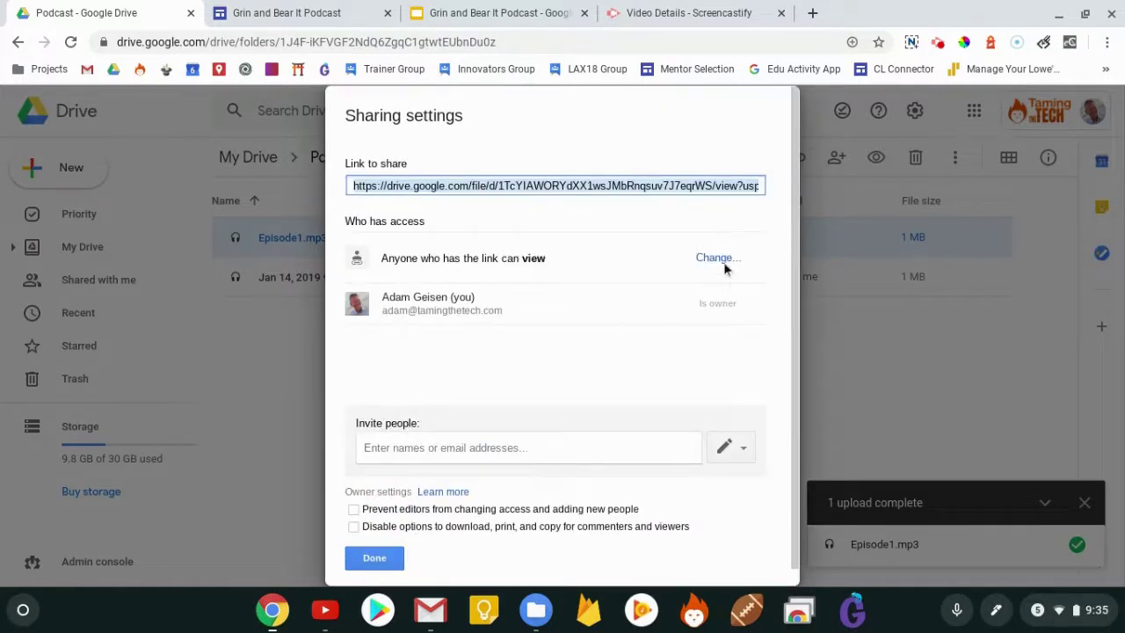
Close the sharing settings and copy the shareable link of Episode1.mp3 in Google Drive.
{"action": "left_click", "coordinate": [394, 557]}
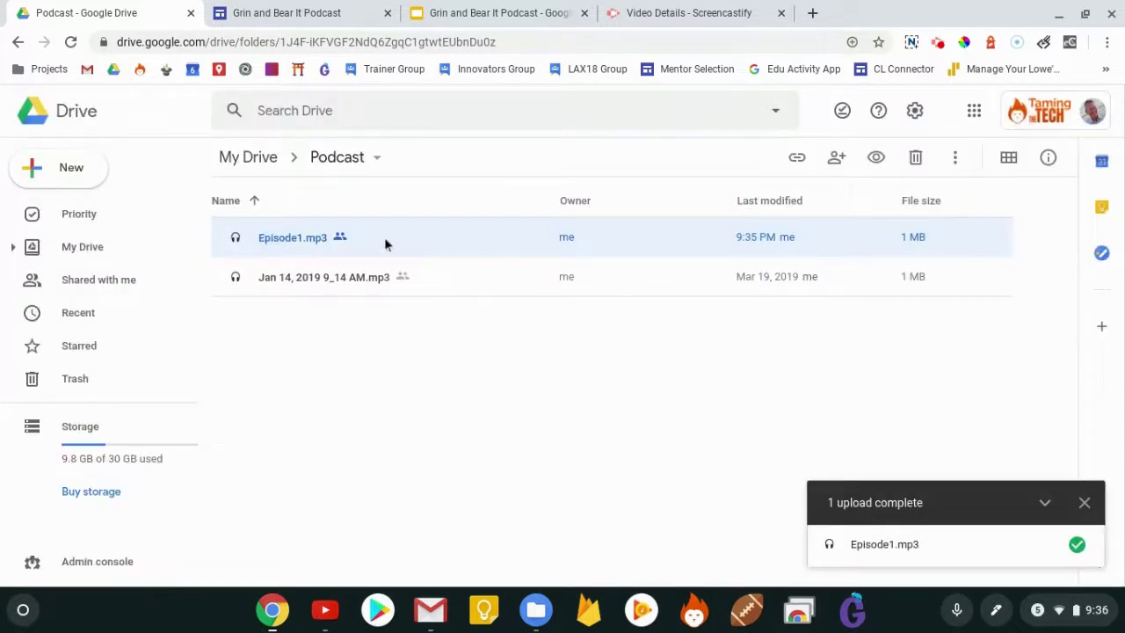
{"action": "left_click", "coordinate": [293, 15]}
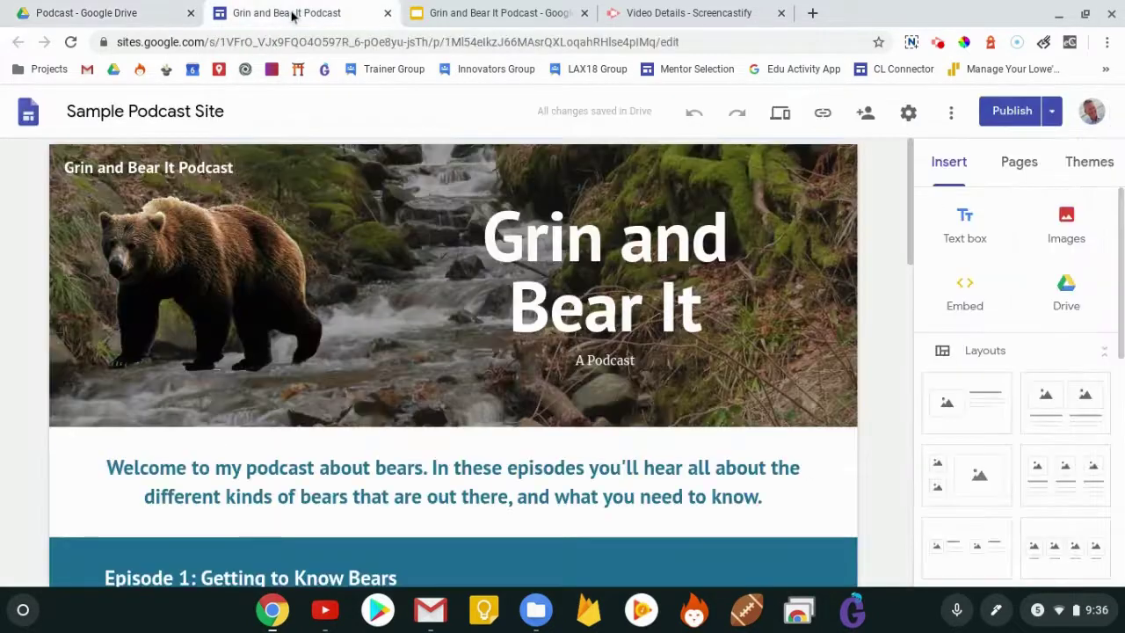
{"action": "scroll", "coordinate": [765, 361], "scroll_direction": "down", "scroll_amount": 3}
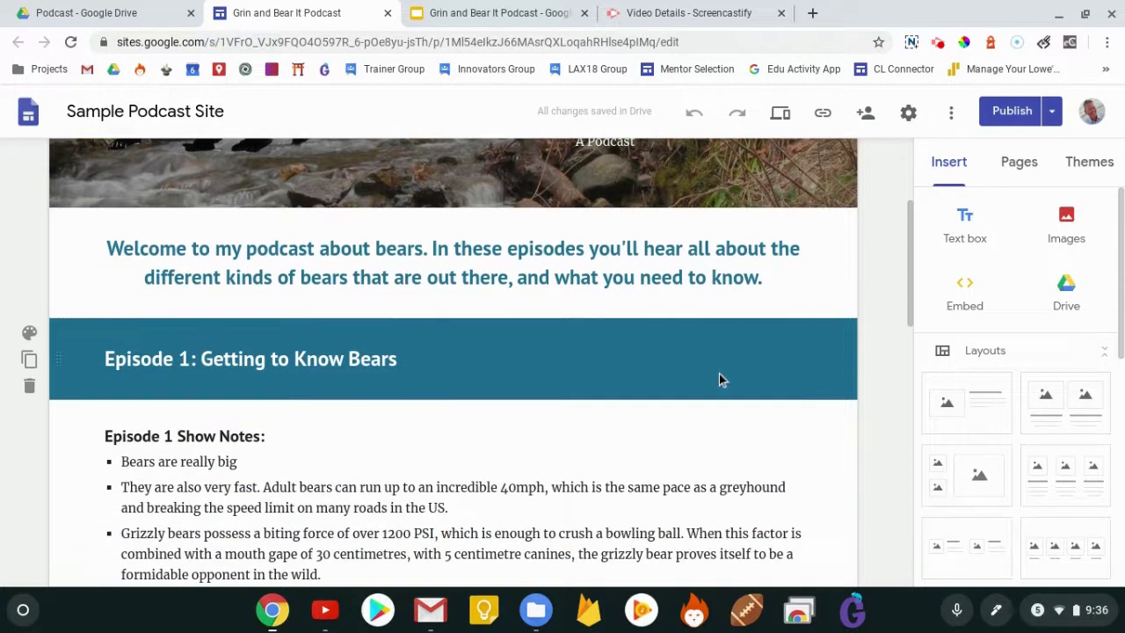
{"action": "left_click", "coordinate": [497, 13]}
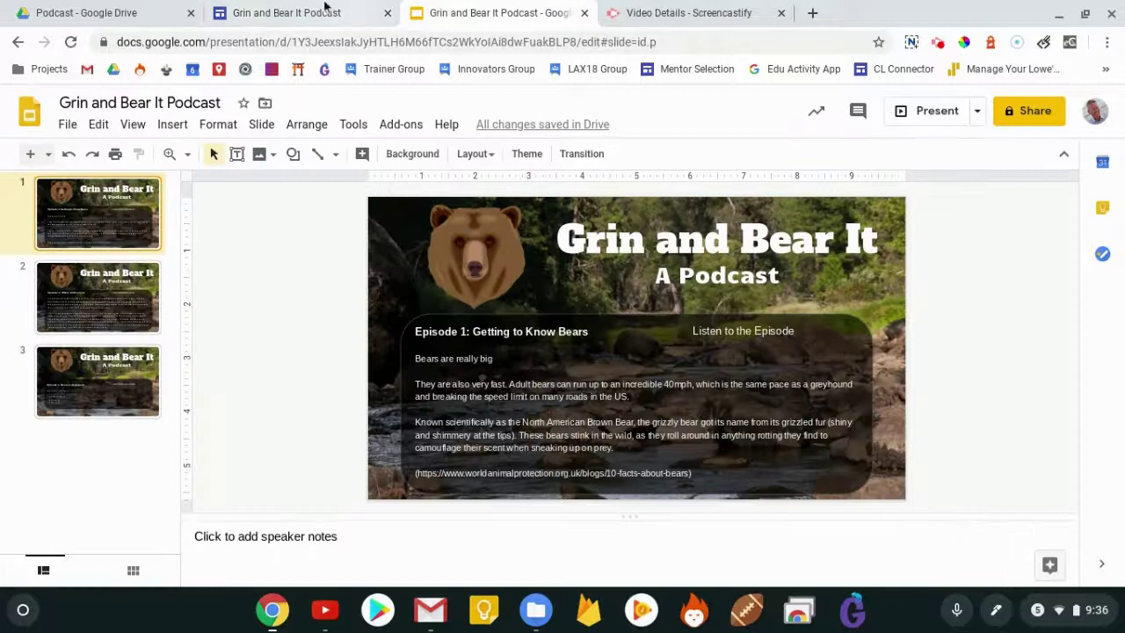
{"action": "left_click", "coordinate": [86, 12]}
{"action": "right_click", "coordinate": [358, 246]}
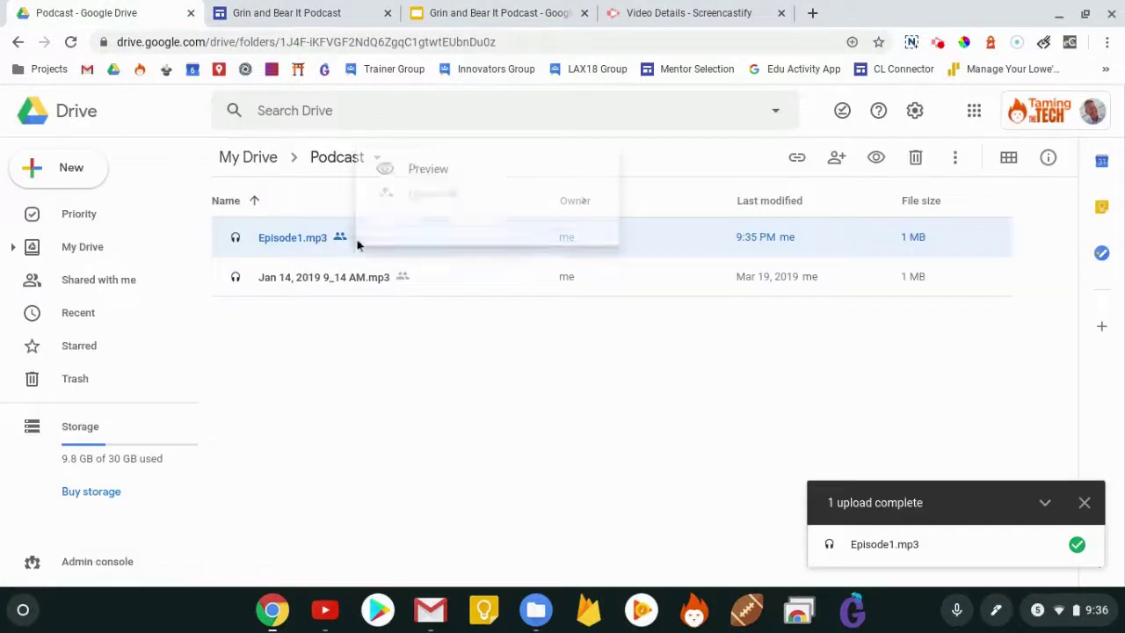
{"action": "left_click", "coordinate": [430, 264]}
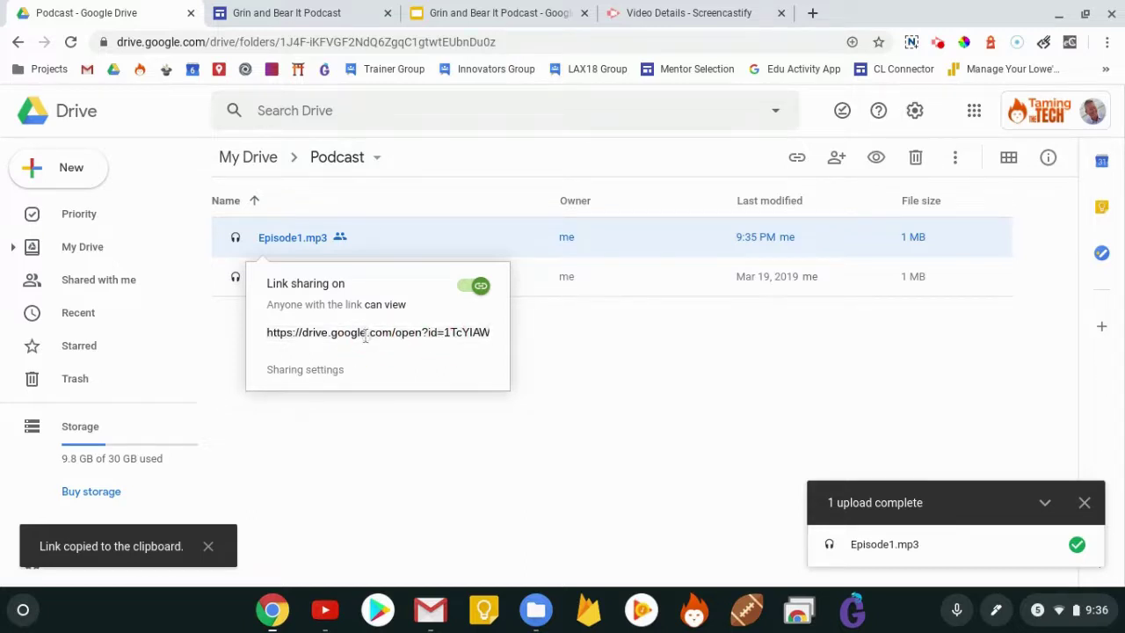
Switch to Google Sites and embed the copied Episode1.mp3 link by URL in the "Episode 1: Getting to Know Bears" section.
{"action": "left_click", "coordinate": [299, 16]}
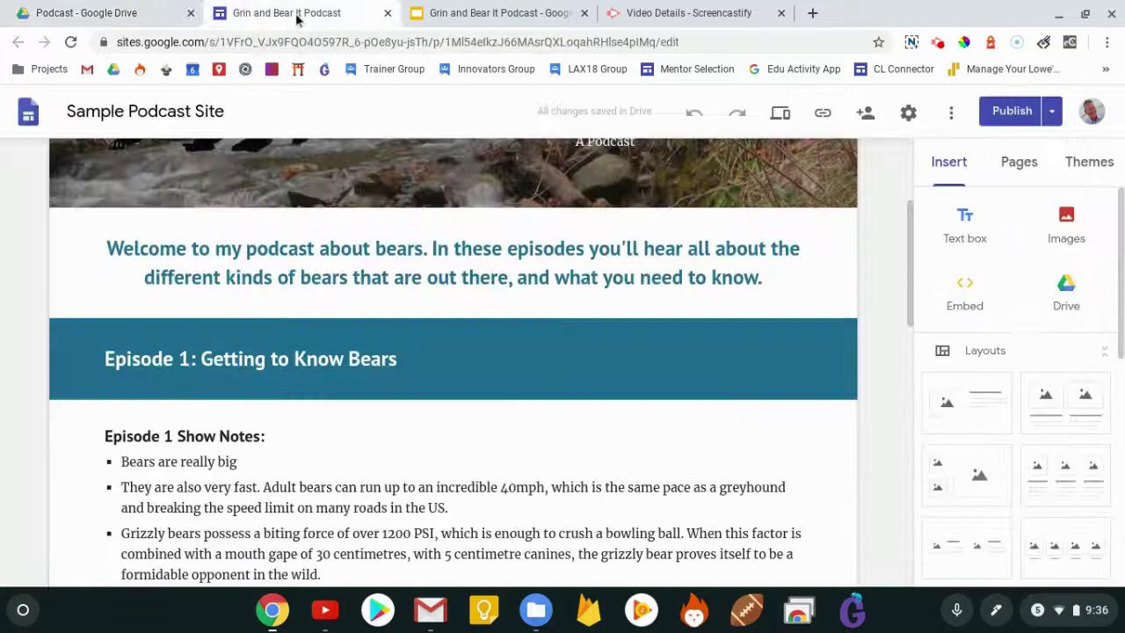
{"action": "double_click", "coordinate": [693, 353]}
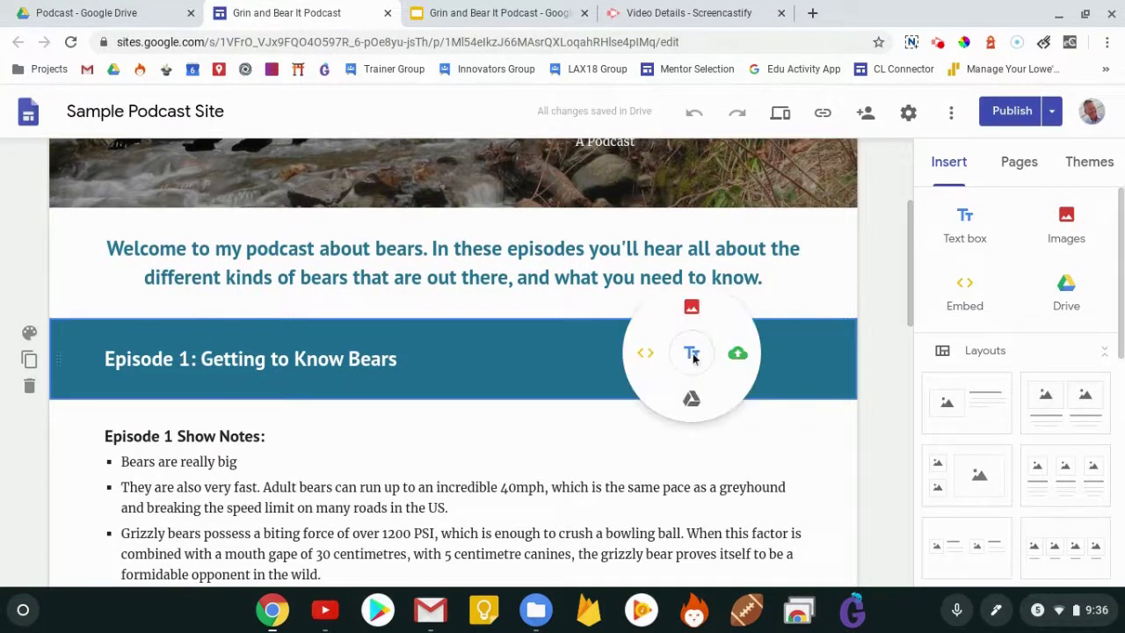
{"action": "left_click", "coordinate": [645, 351]}
{"action": "key", "text": "ctrl+v"}
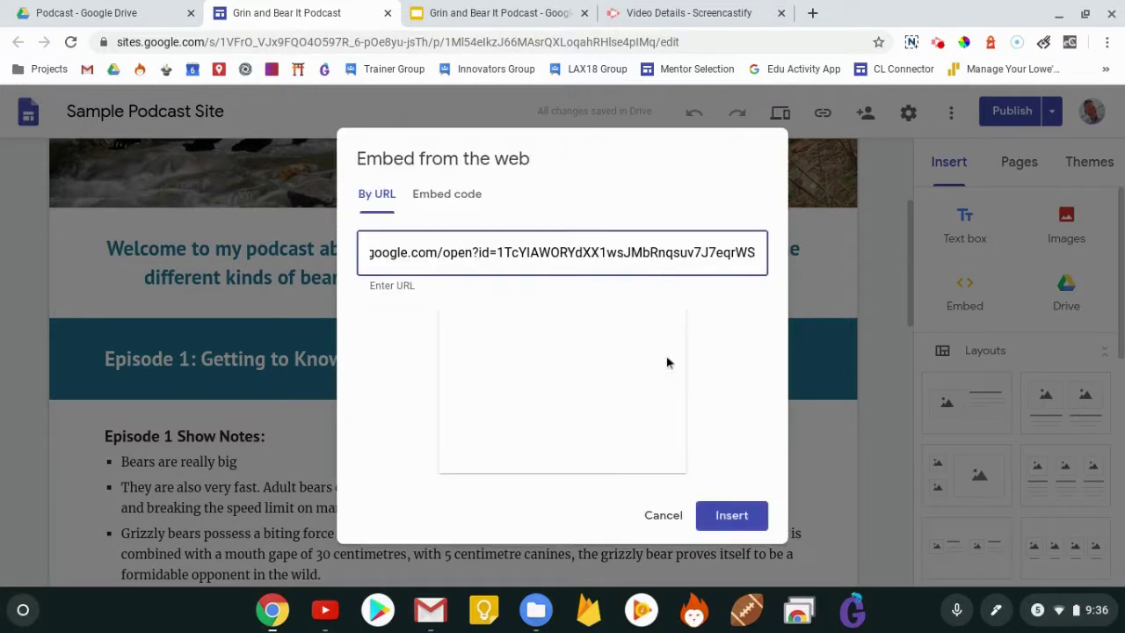
{"action": "left_click", "coordinate": [730, 515]}
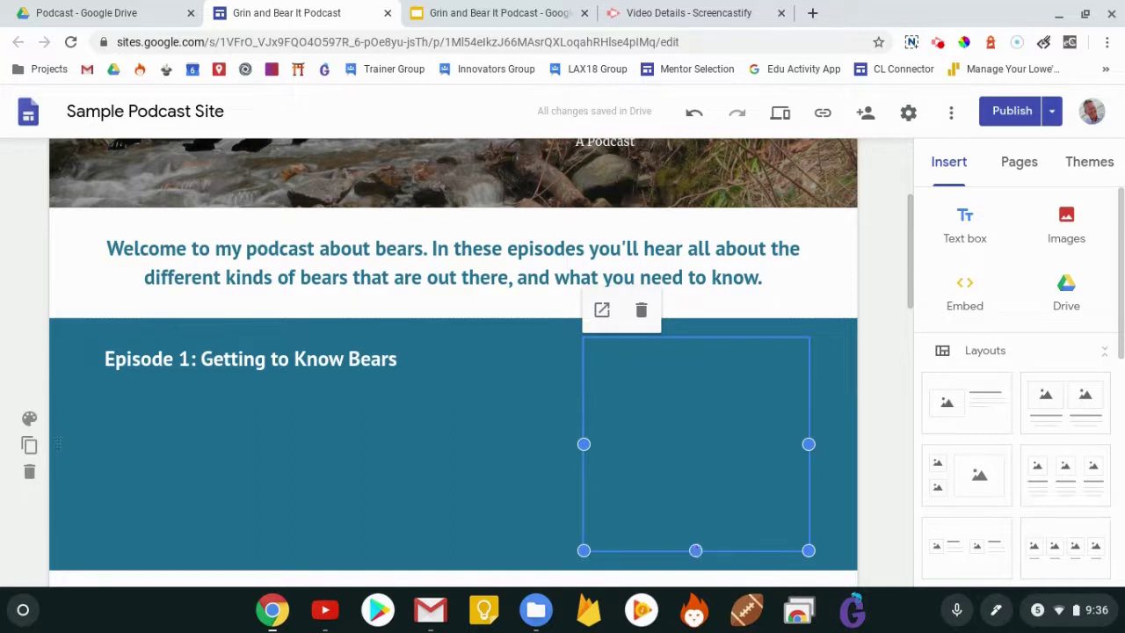
Resize the embedded audio player into a wide, short strip beside the Episode 1 heading.
{"action": "left_click_drag", "start_coordinate": [697, 500], "coordinate": [683, 528]}
{"action": "left_click", "coordinate": [688, 428]}
{"action": "mouse_move", "coordinate": [590, 383]}
{"action": "left_mouse_down"}
{"action": "mouse_move", "coordinate": [561, 378]}
{"action": "mouse_move", "coordinate": [575, 382]}
{"action": "left_mouse_up"}
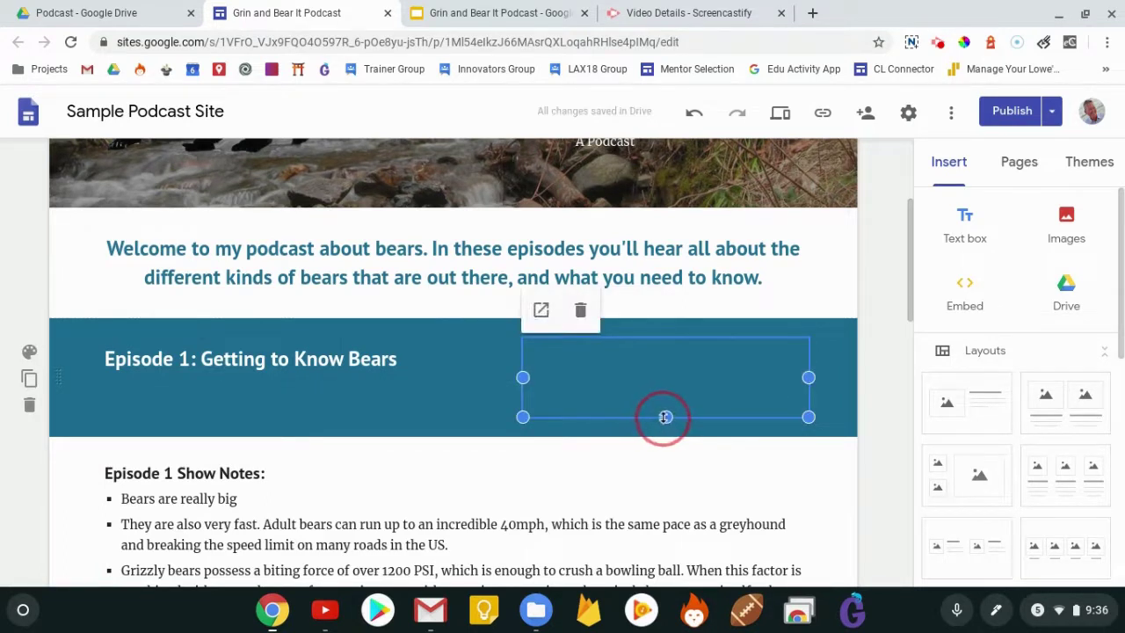
{"action": "mouse_move", "coordinate": [666, 417]}
{"action": "left_mouse_down"}
{"action": "mouse_move", "coordinate": [665, 401]}
{"action": "mouse_move", "coordinate": [667, 414]}
{"action": "left_mouse_up"}
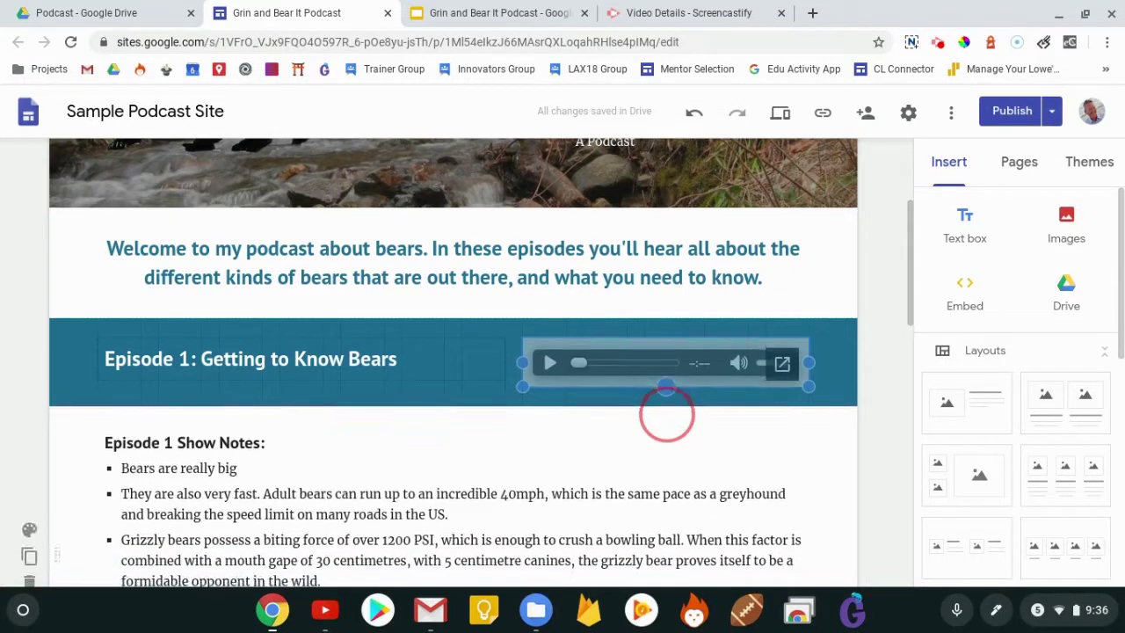
{"action": "left_click", "coordinate": [879, 352]}
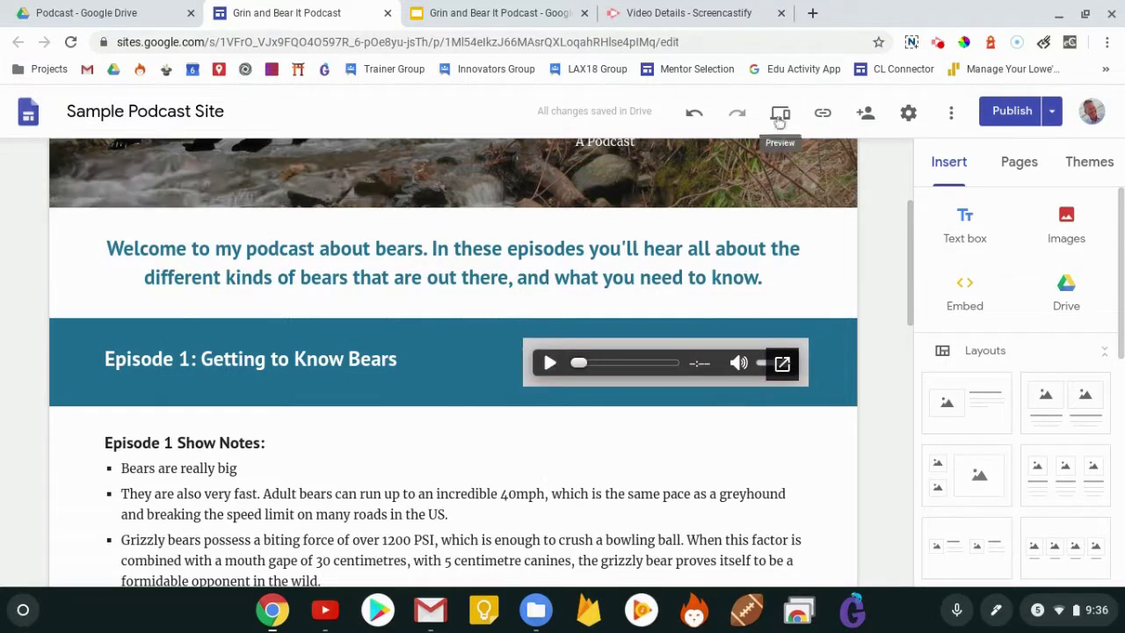
Preview the site and test the embedded Episode 1 player by playing and pausing the audio.
{"action": "left_click", "coordinate": [781, 115]}
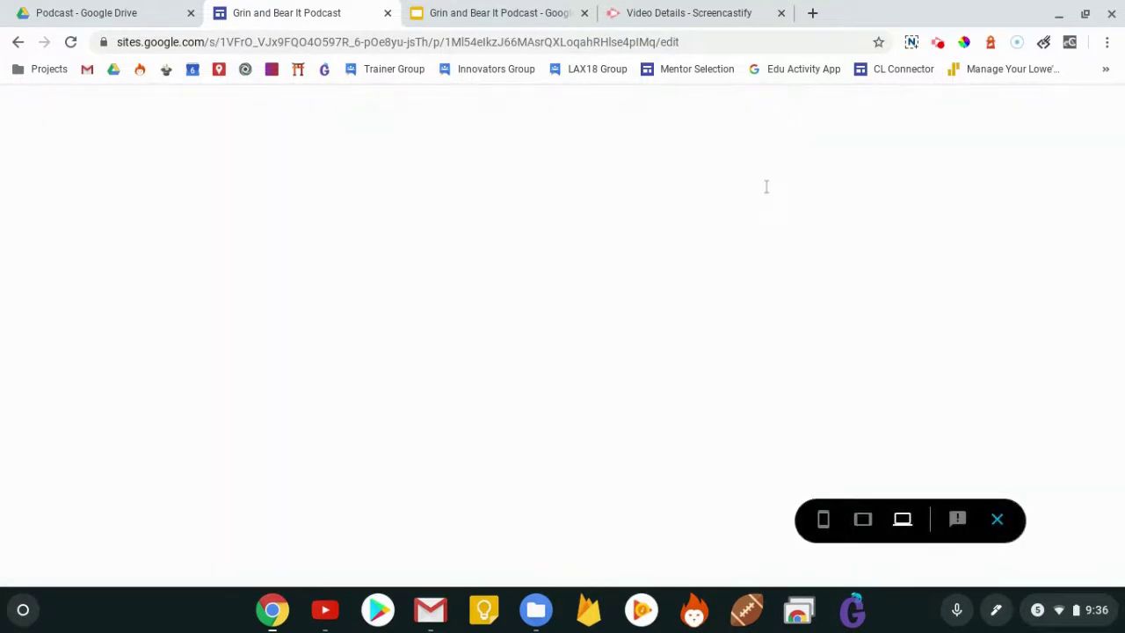
{"action": "scroll", "coordinate": [862, 241], "scroll_direction": "down", "scroll_amount": 5}
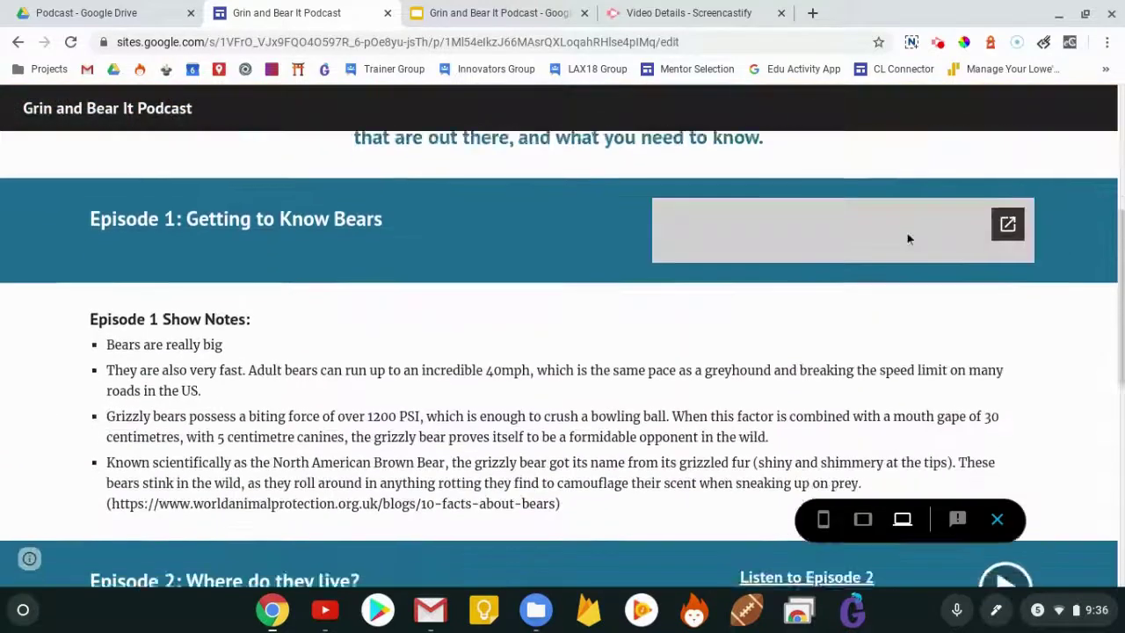
{"action": "scroll", "coordinate": [877, 278], "scroll_direction": "up", "scroll_amount": 1}
{"action": "left_click", "coordinate": [728, 225]}
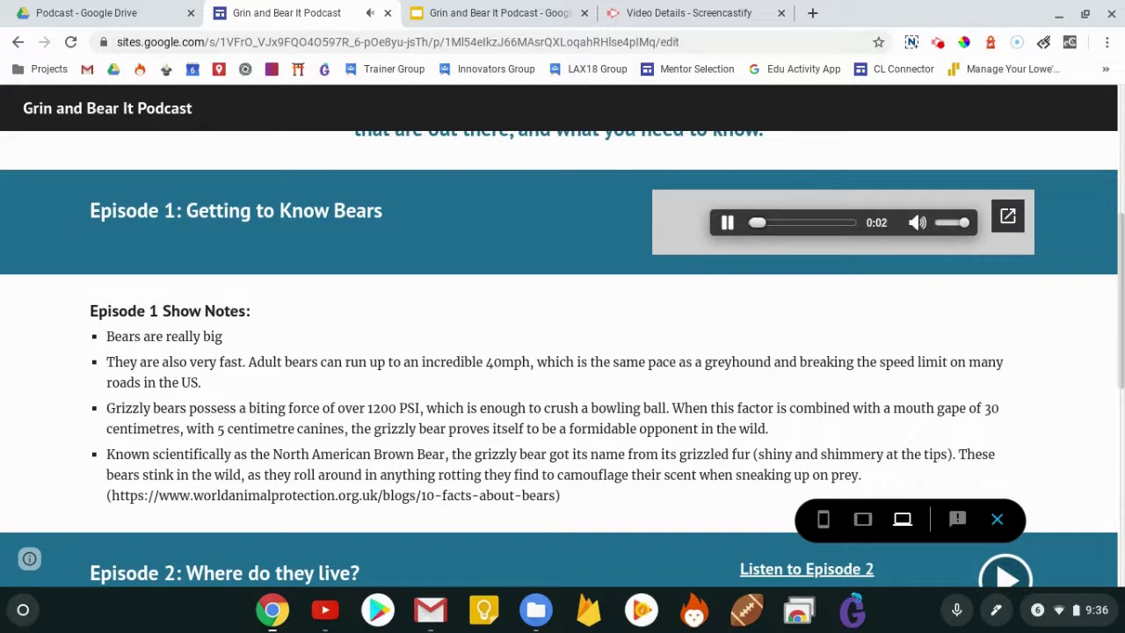
{"action": "left_click", "coordinate": [728, 225]}
{"action": "scroll", "coordinate": [619, 345], "scroll_direction": "up", "scroll_amount": 2}
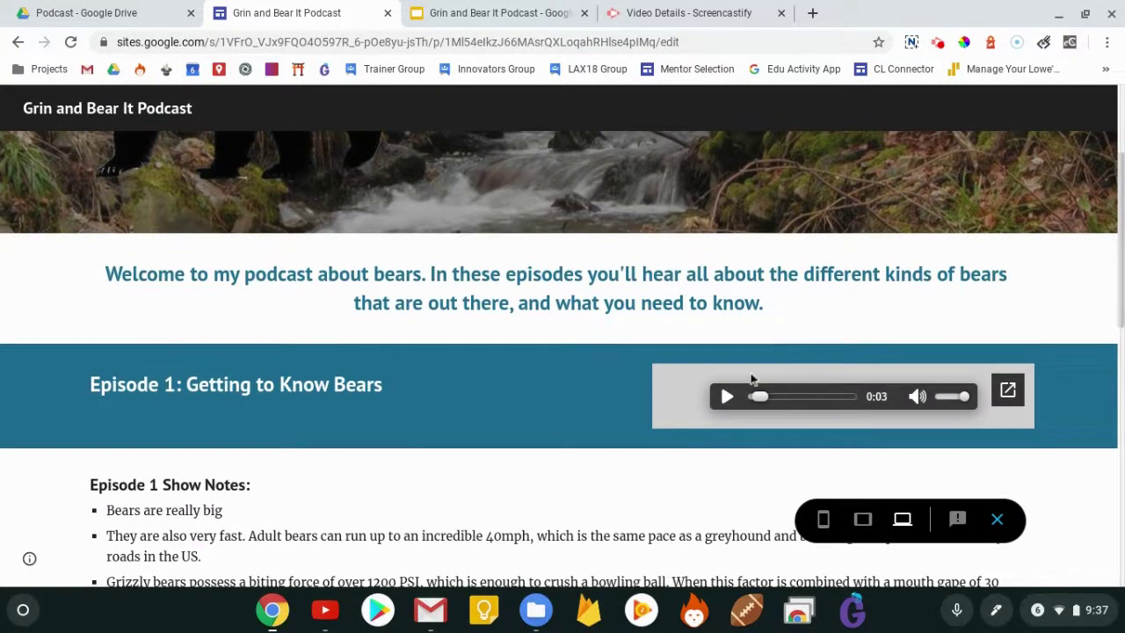
Switch to the Google Slides presentation and insert Episode1.mp3 from the recent Drive audio files on slide 1.
{"action": "left_click", "coordinate": [475, 15]}
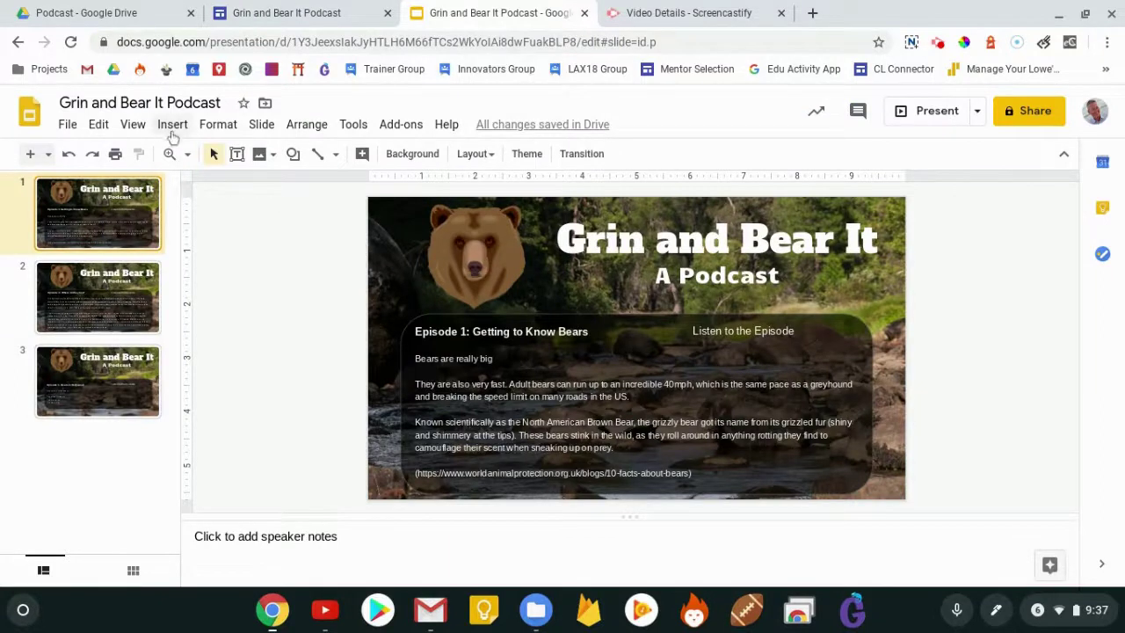
{"action": "left_click", "coordinate": [173, 128]}
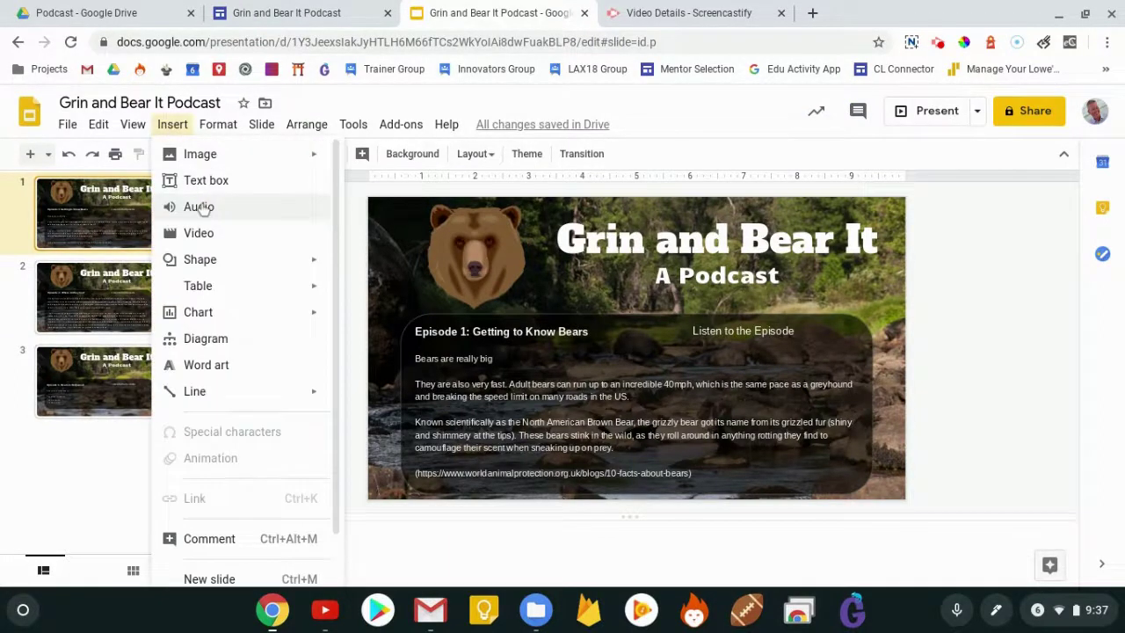
{"action": "left_click", "coordinate": [199, 207]}
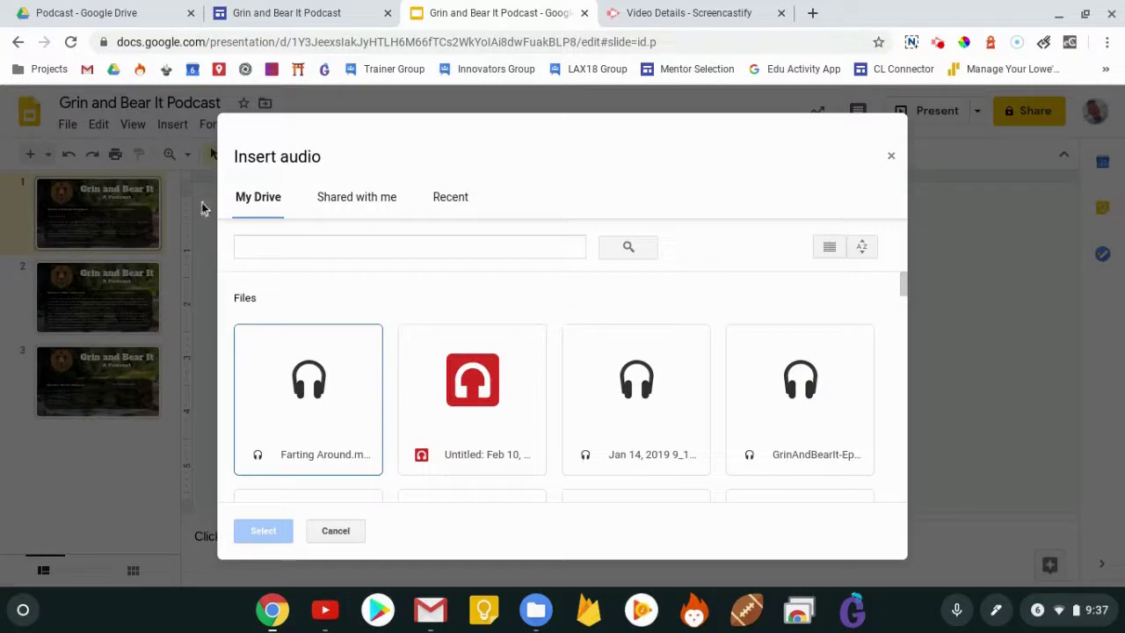
{"action": "left_click", "coordinate": [433, 208]}
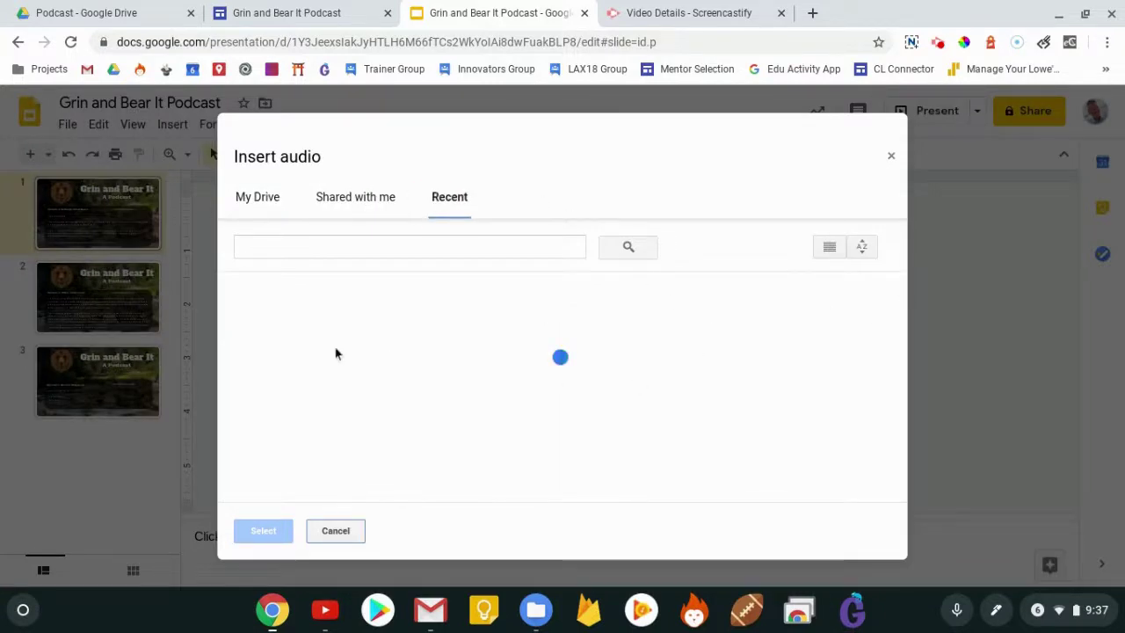
{"action": "left_click", "coordinate": [315, 400]}
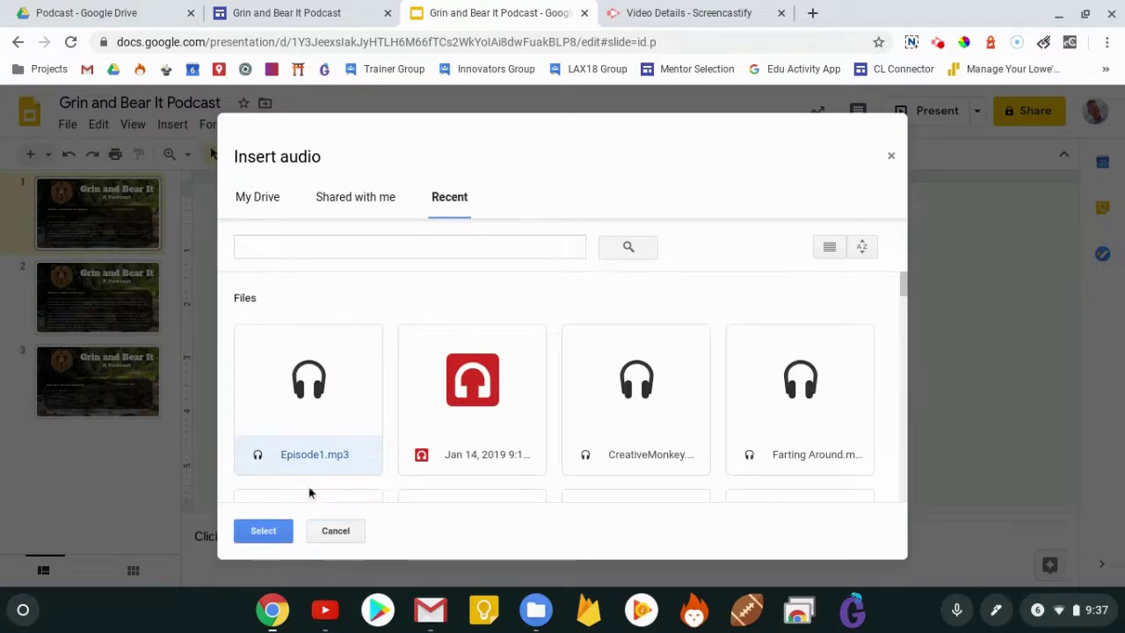
{"action": "left_click", "coordinate": [263, 531]}
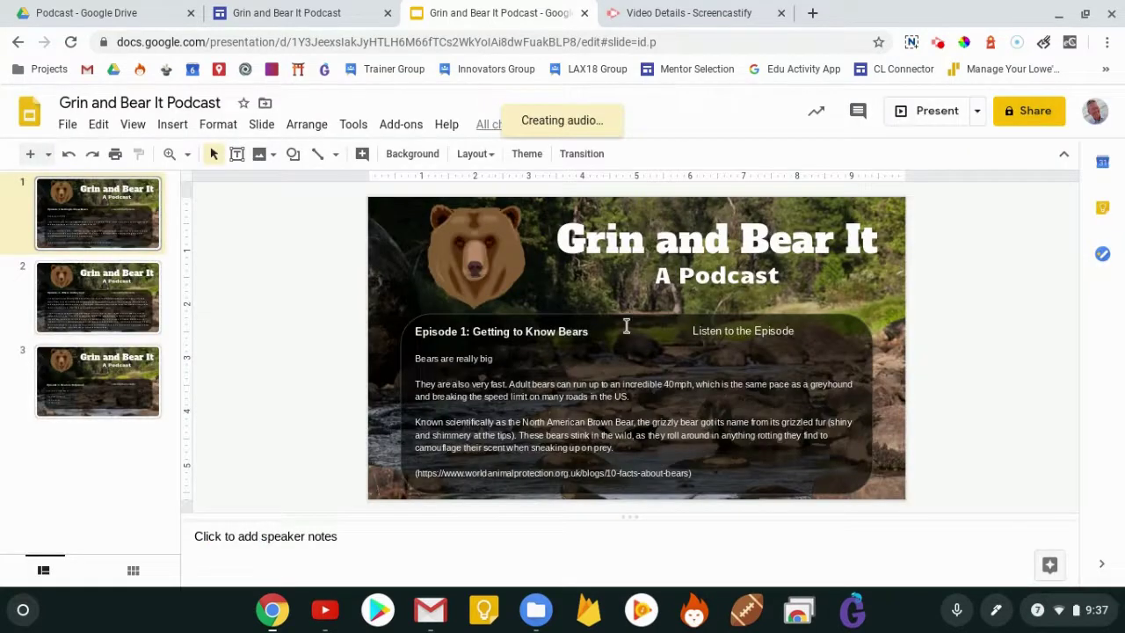
Place the audio icon beside "Listen to the Episode" on slide 1 and review its format options.
{"action": "left_click_drag", "start_coordinate": [513, 350], "coordinate": [694, 333]}
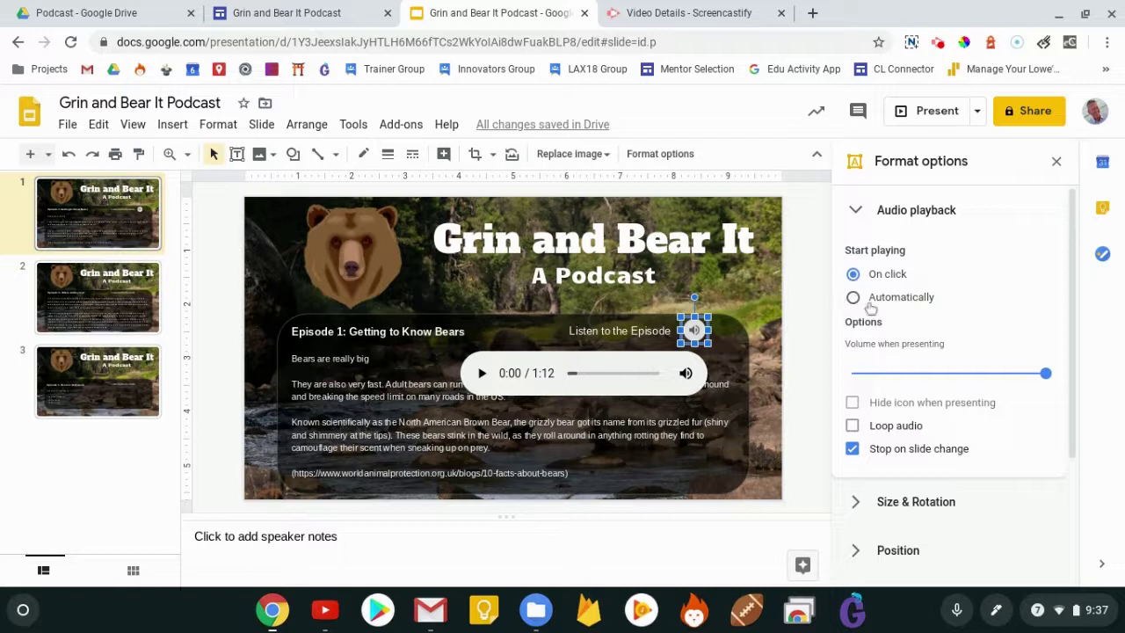
{"action": "scroll", "coordinate": [967, 317], "scroll_direction": "down", "scroll_amount": 1}
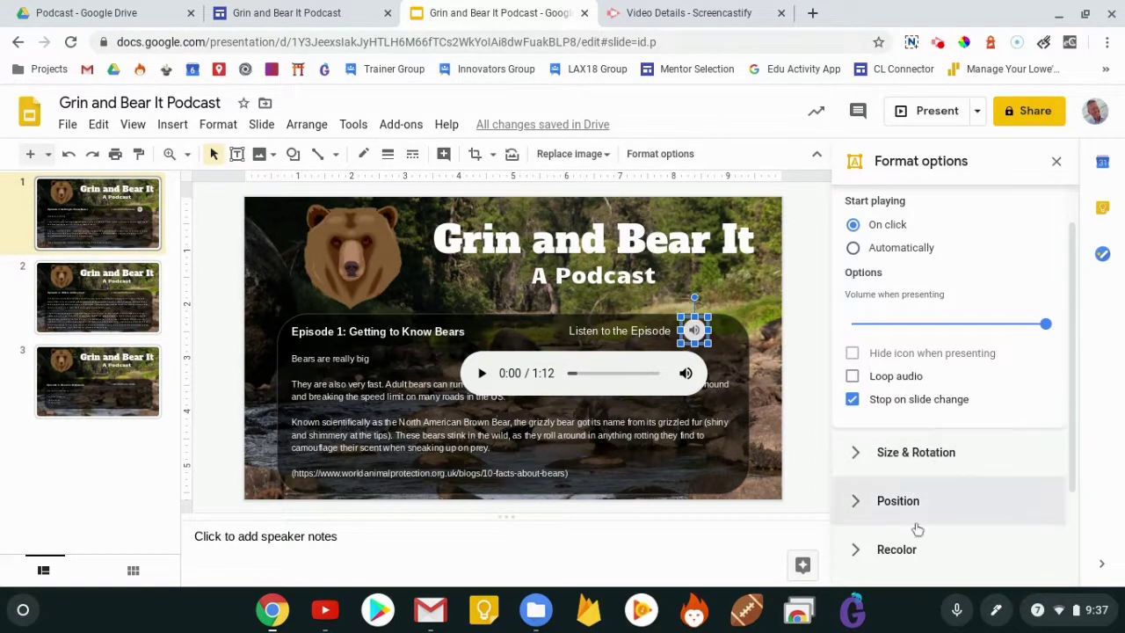
{"action": "scroll", "coordinate": [979, 468], "scroll_direction": "down", "scroll_amount": 3}
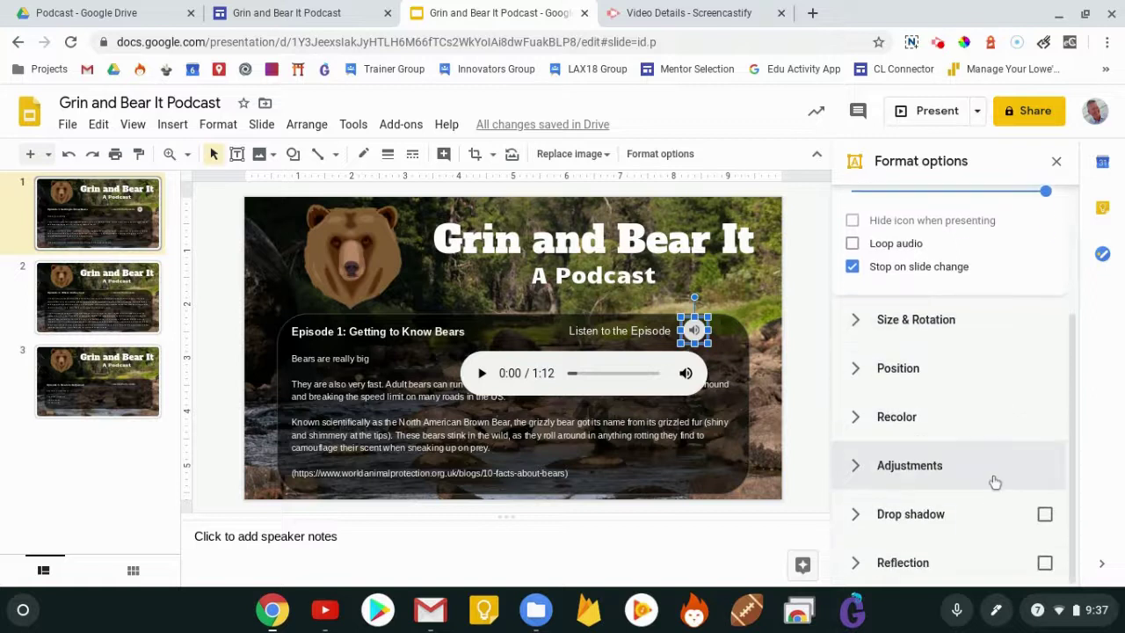
{"action": "scroll", "coordinate": [989, 471], "scroll_direction": "up", "scroll_amount": 4}
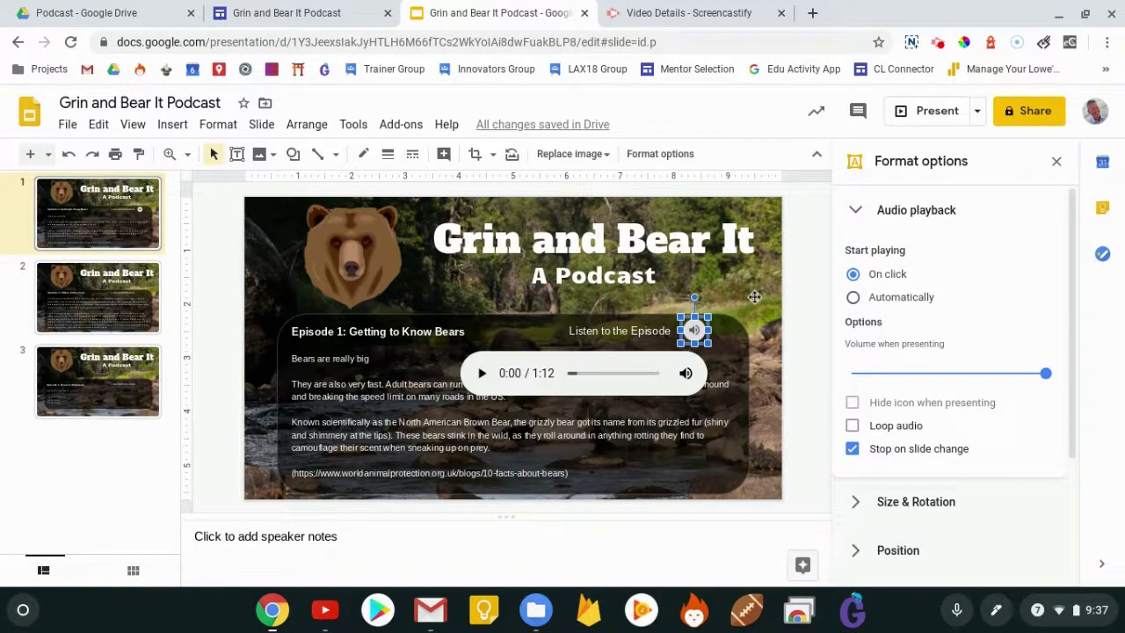
Present slide 1, play and pause the episode audio, and exit the presentation.
{"action": "left_click", "coordinate": [919, 114]}
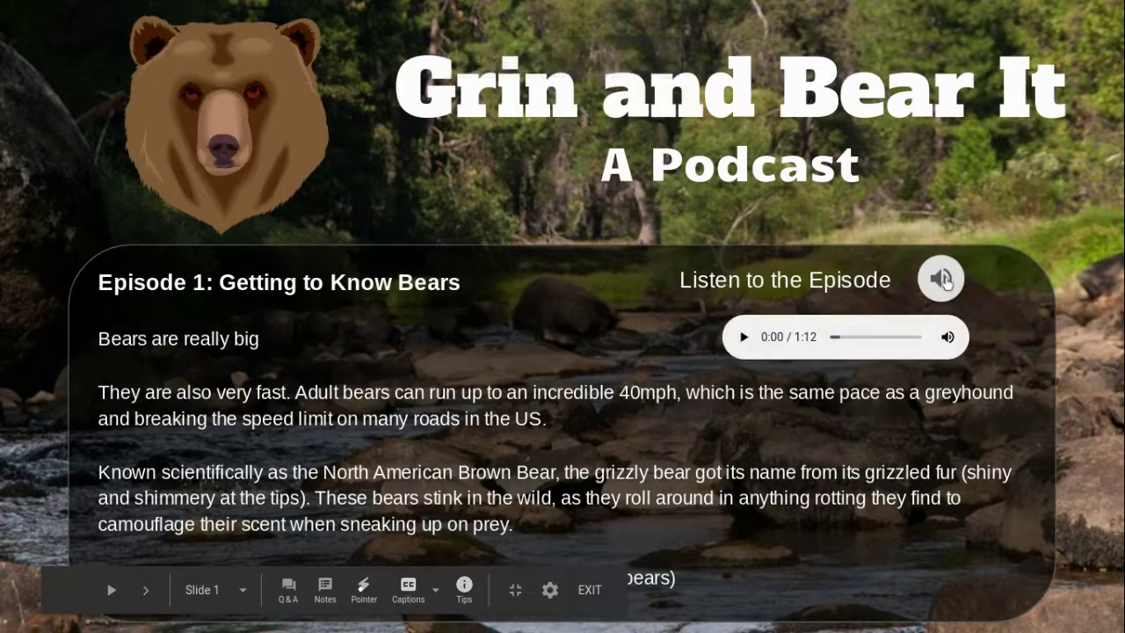
{"action": "left_click", "coordinate": [944, 279]}
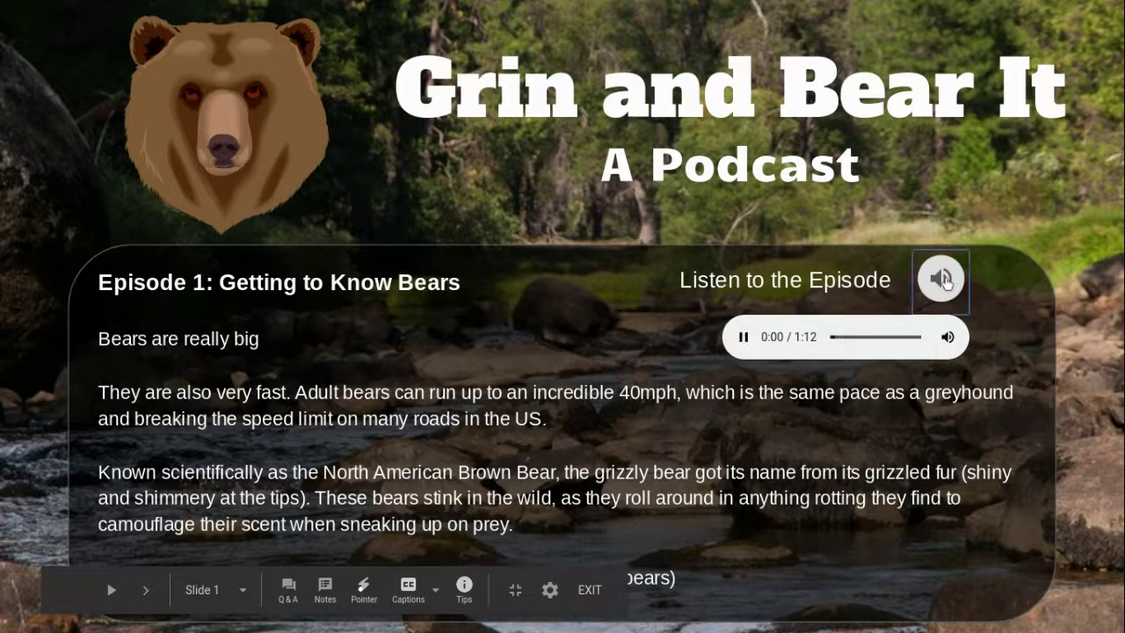
{"action": "left_click", "coordinate": [743, 338]}
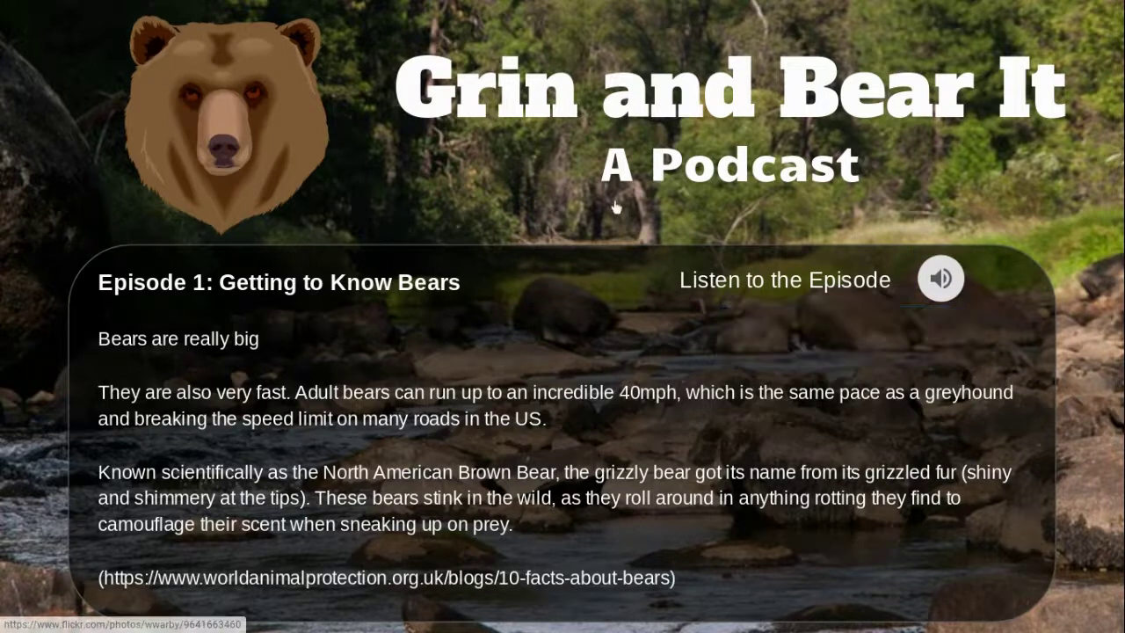
{"action": "key", "text": "F11"}
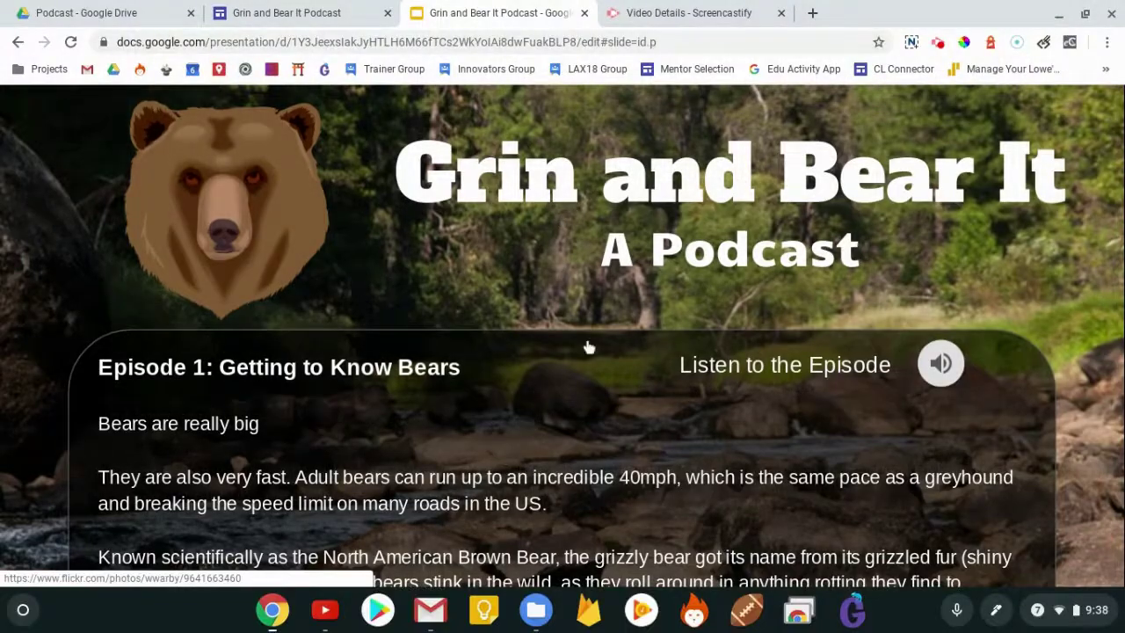
{"action": "key", "text": "Escape"}
Return to Google Sites to close the site preview, and switch to the recording's details page in Screencastify.
{"action": "left_click", "coordinate": [321, 13]}
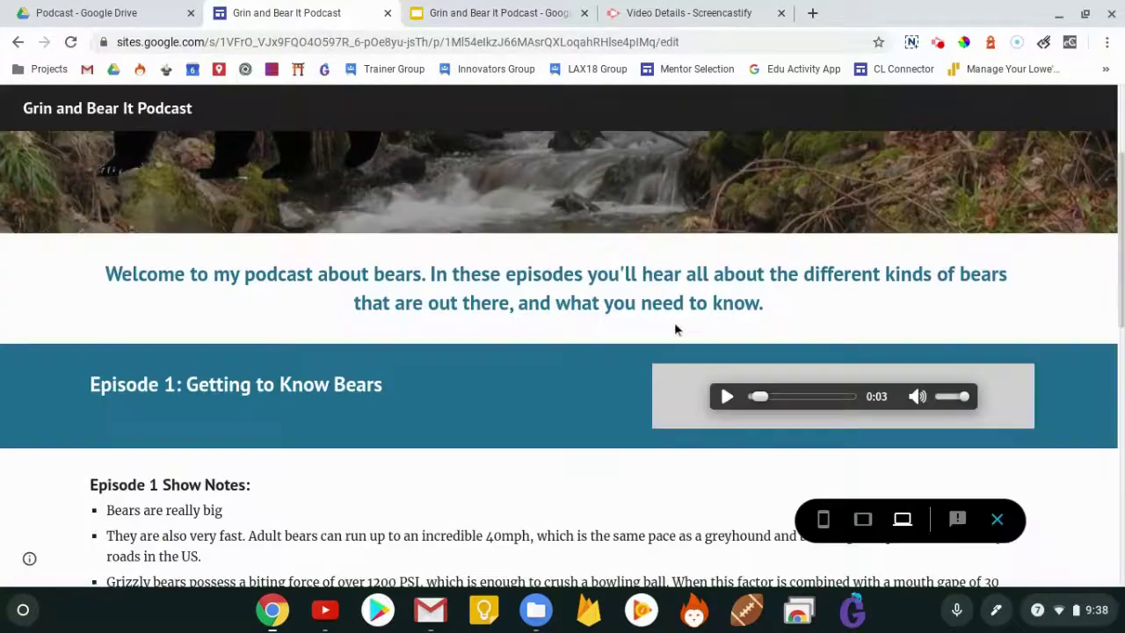
{"action": "left_click", "coordinate": [997, 520]}
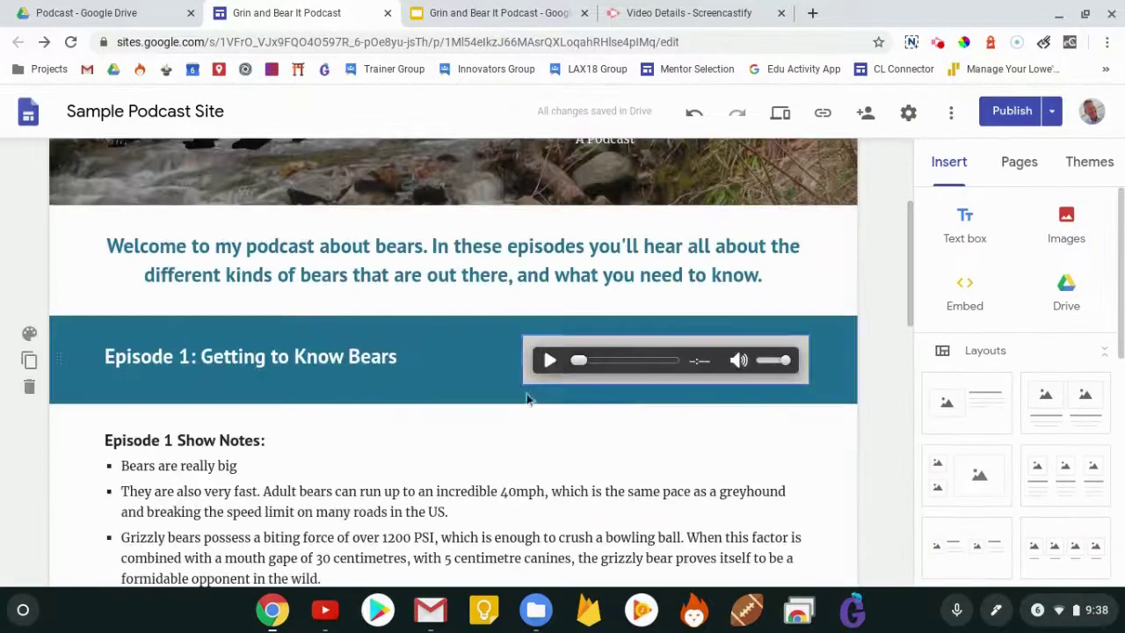
{"action": "scroll", "coordinate": [538, 374], "scroll_direction": "up", "scroll_amount": 3}
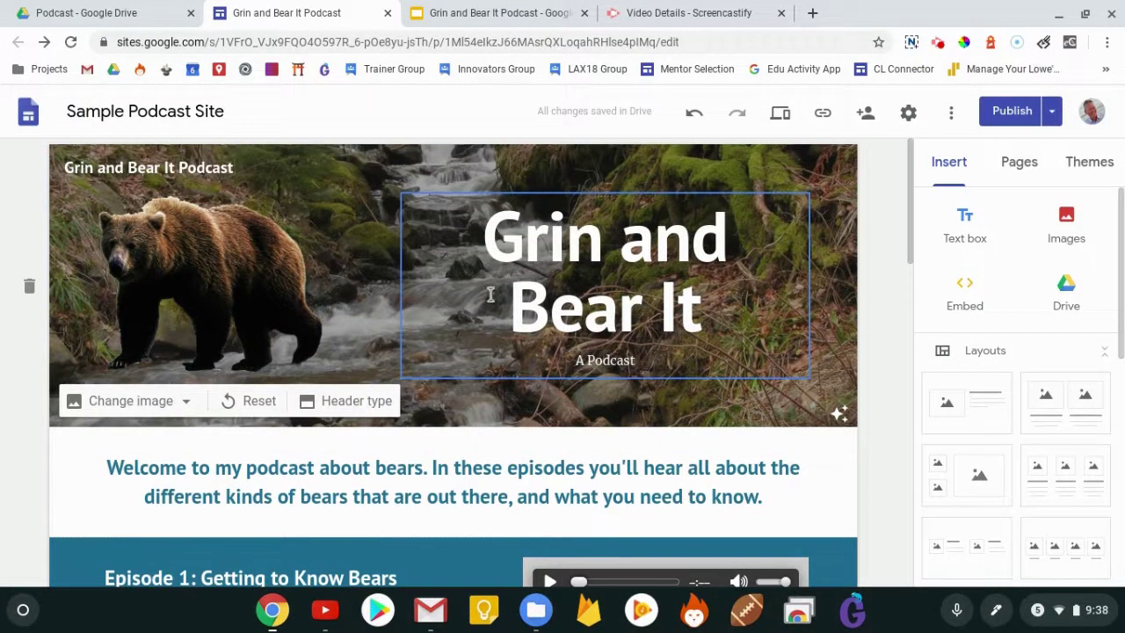
{"action": "left_click", "coordinate": [675, 14]}
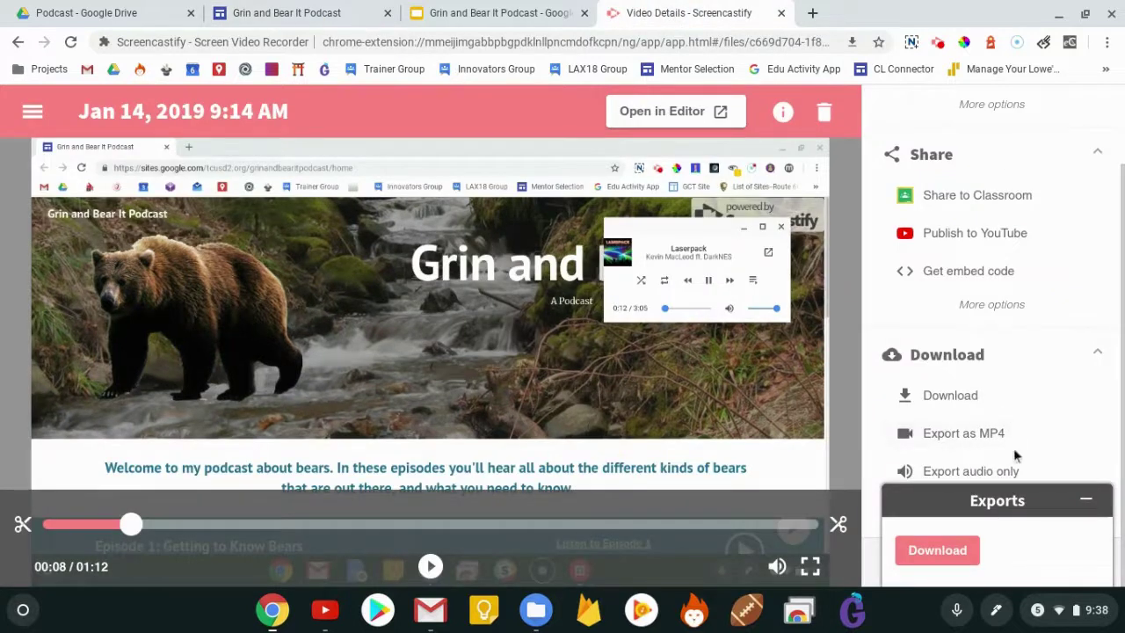
Collapse the Exports window to view the recording's audio-only export option, and switch to the Podcast folder in Google Drive.
{"action": "left_click", "coordinate": [1087, 500]}
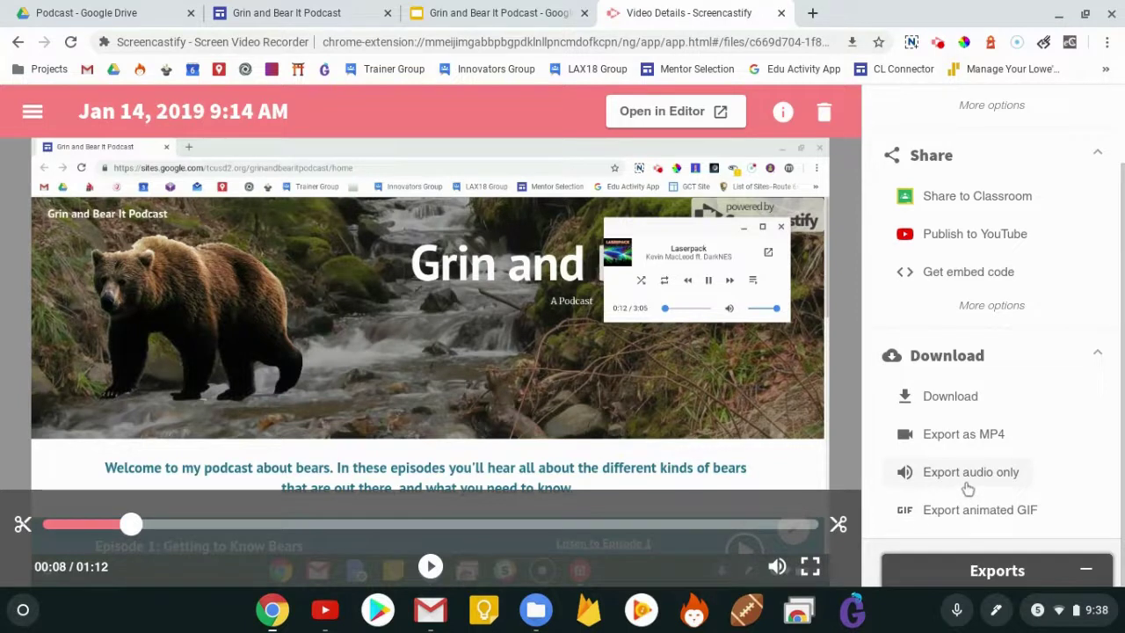
{"action": "left_click", "coordinate": [140, 11]}
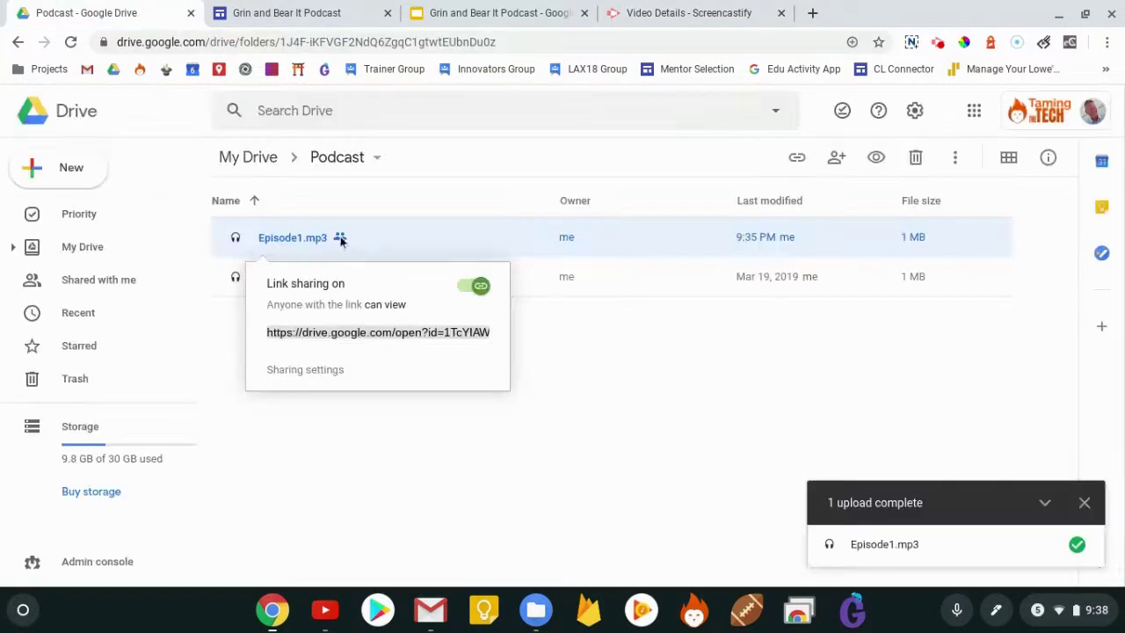
Switch to the Google Sites editor, view the Embed from the web dialog's URL option near the Episode 1 section, and cancel it.
{"action": "left_click", "coordinate": [497, 12]}
{"action": "left_click", "coordinate": [299, 11]}
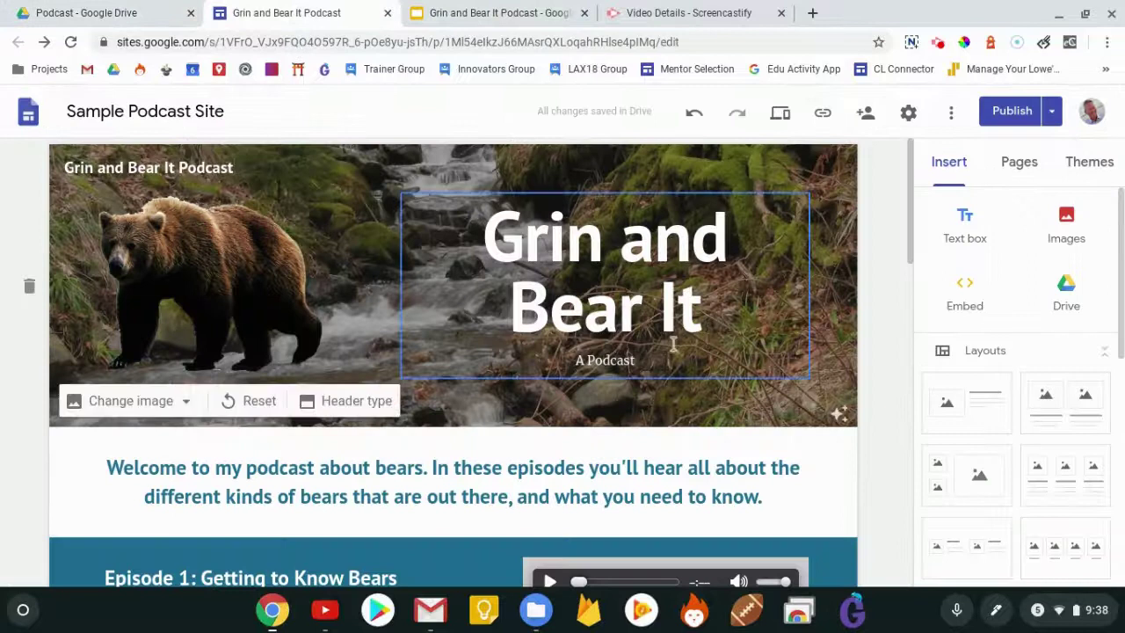
{"action": "scroll", "coordinate": [681, 334], "scroll_direction": "down", "scroll_amount": 3}
{"action": "left_click", "coordinate": [637, 394]}
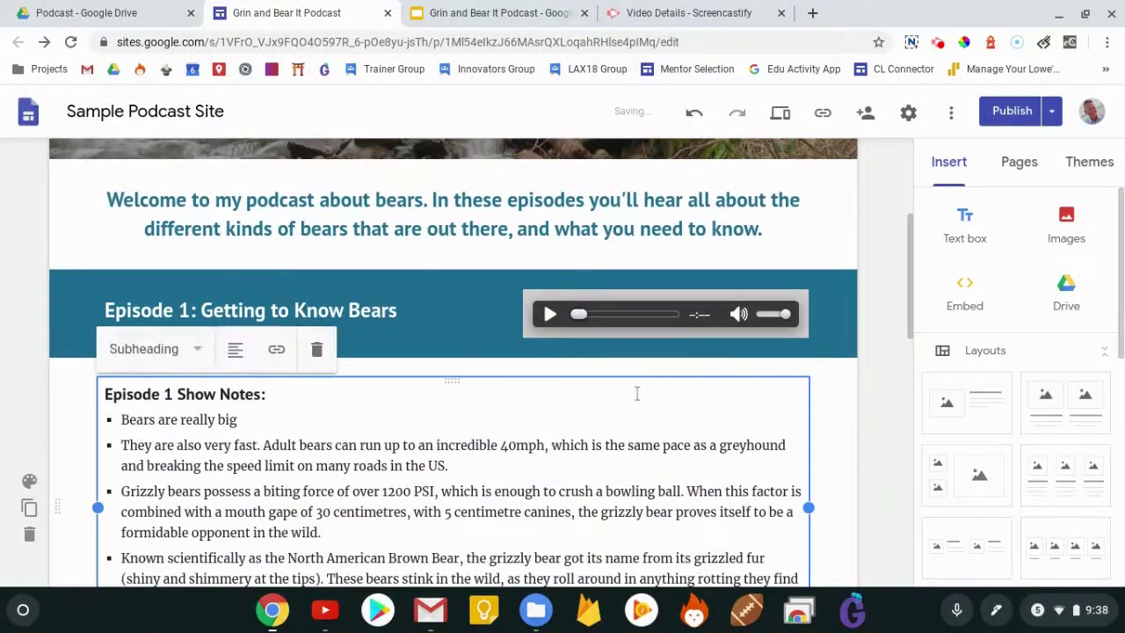
{"action": "double_click", "coordinate": [644, 370]}
{"action": "left_click", "coordinate": [597, 368]}
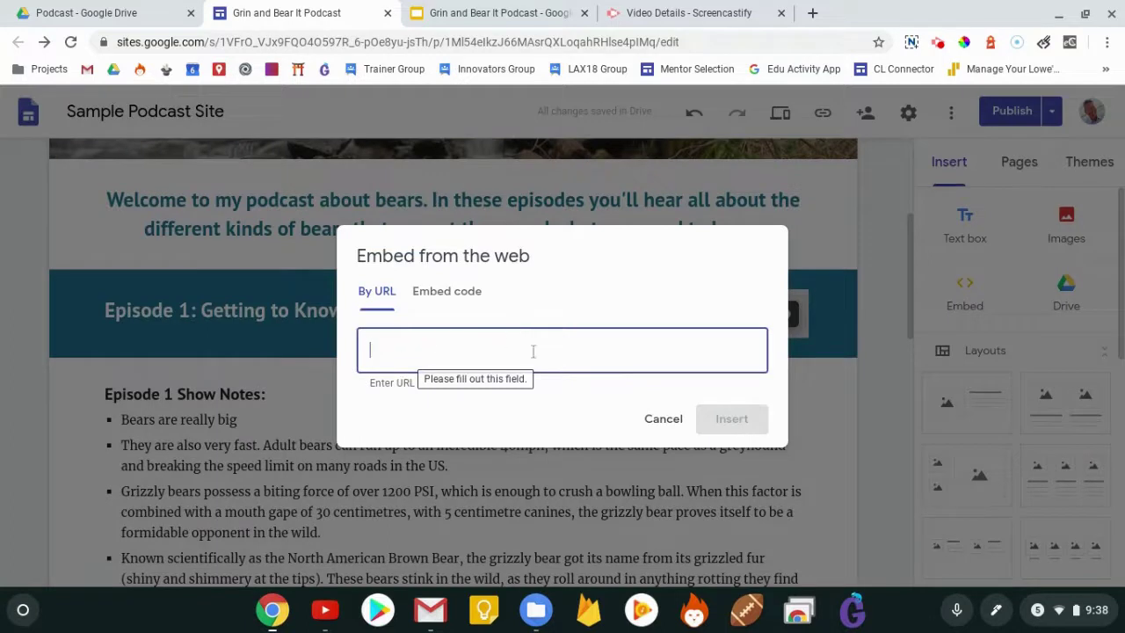
{"action": "left_click", "coordinate": [666, 420]}
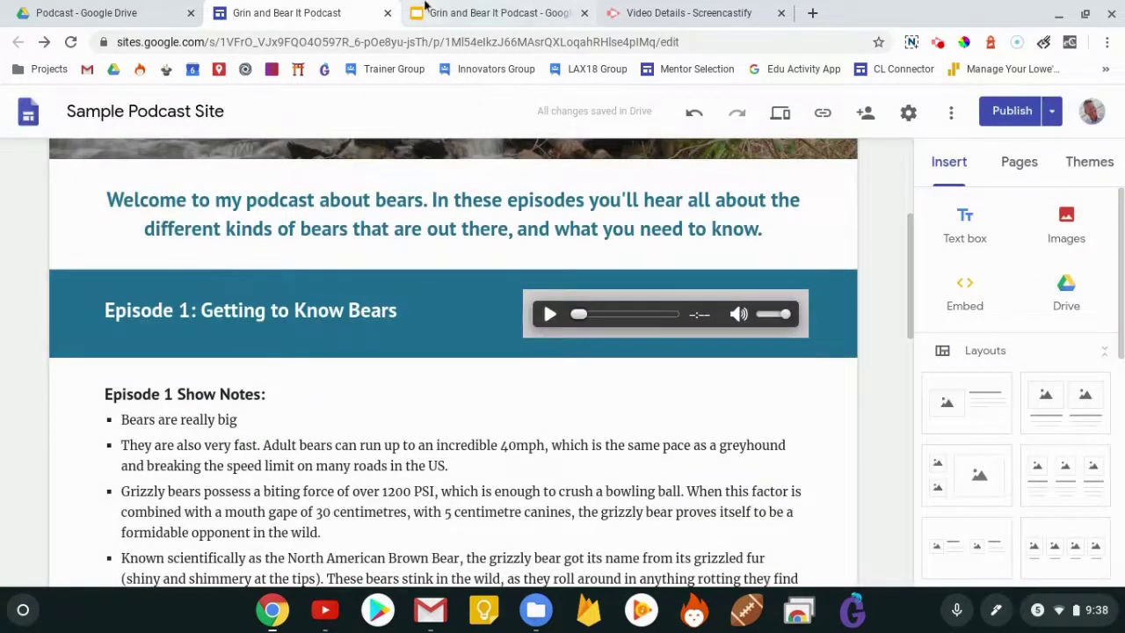
Switch to the Google Slides presentation and view the insert options, including Audio, without inserting anything.
{"action": "left_click", "coordinate": [475, 12]}
{"action": "left_click", "coordinate": [173, 124]}
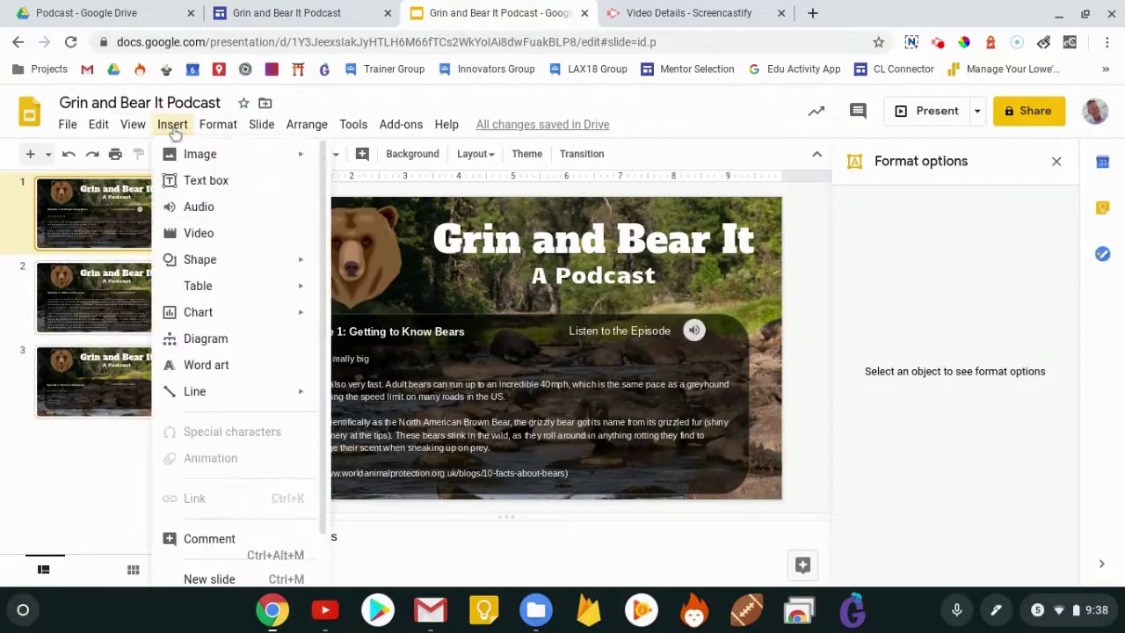
{"action": "left_click", "coordinate": [810, 329]}
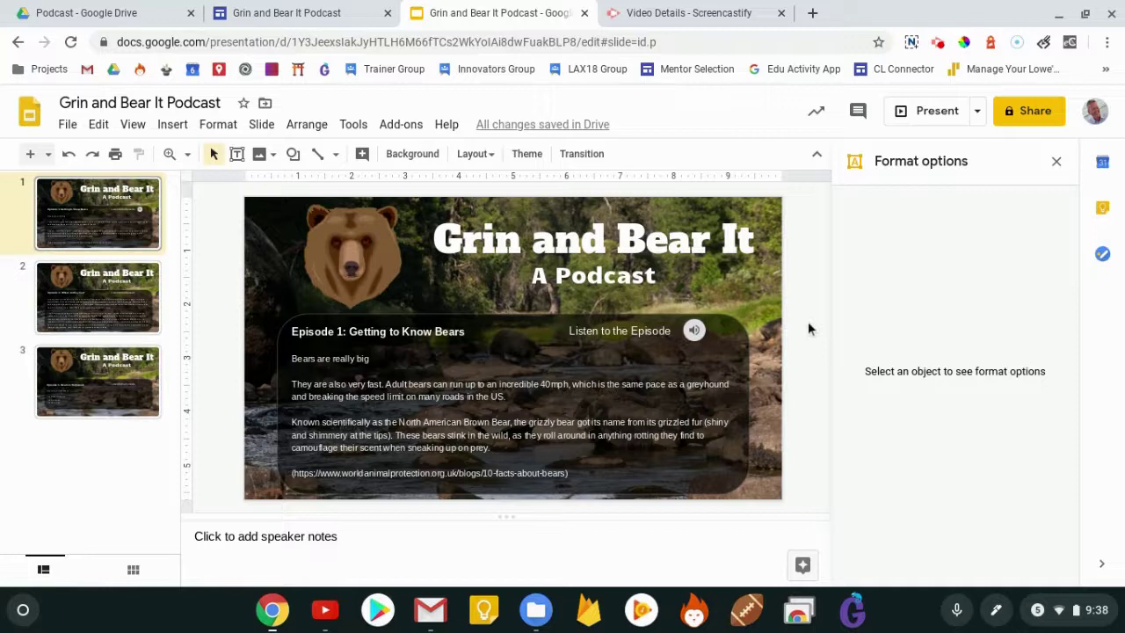